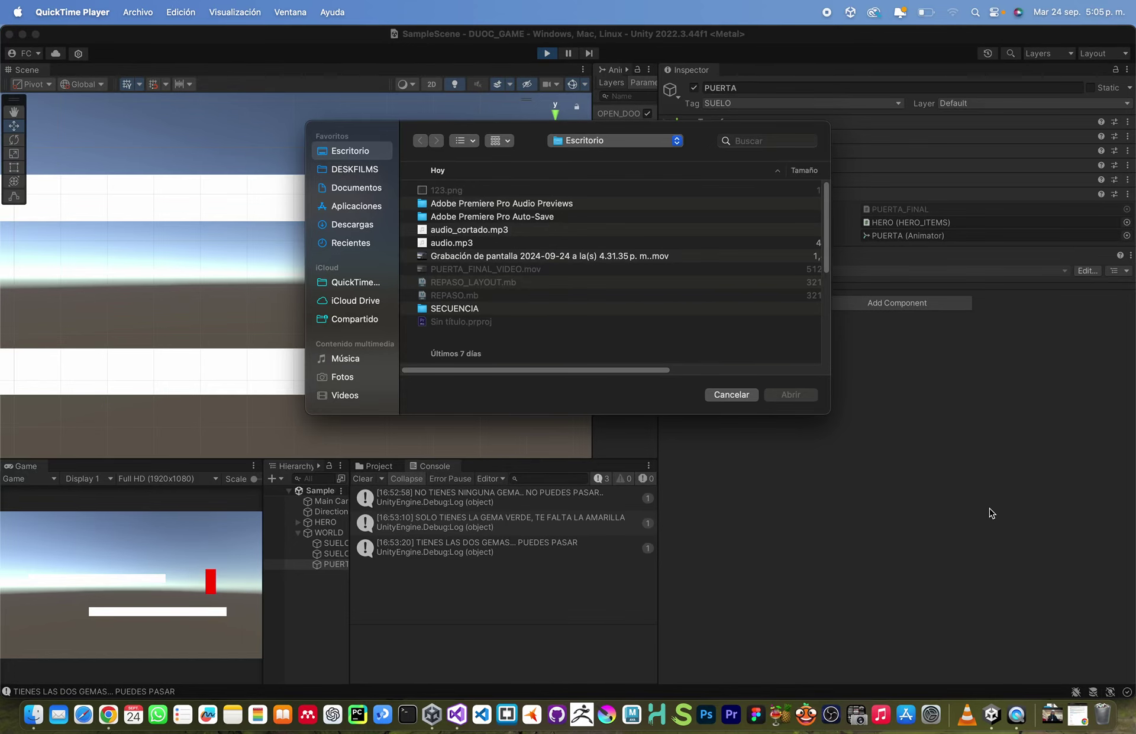
Bring the Unity editor to the front and open Package Manager from the Window menu.
click(991, 513)
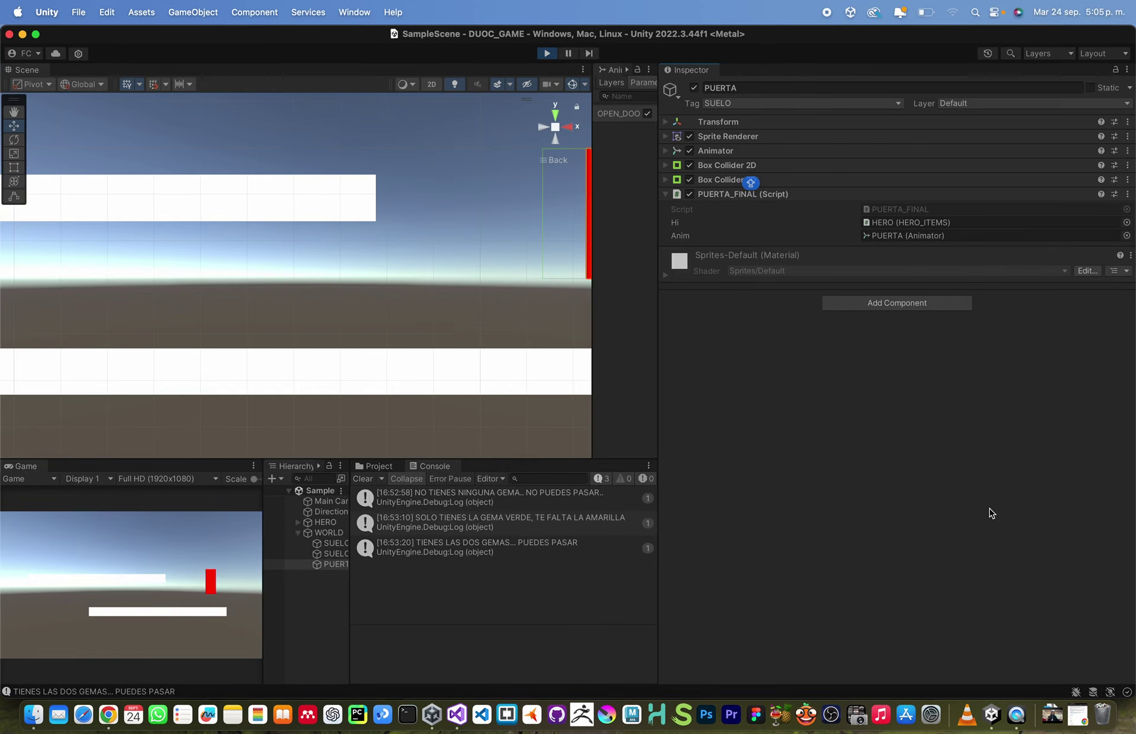
click(355, 13)
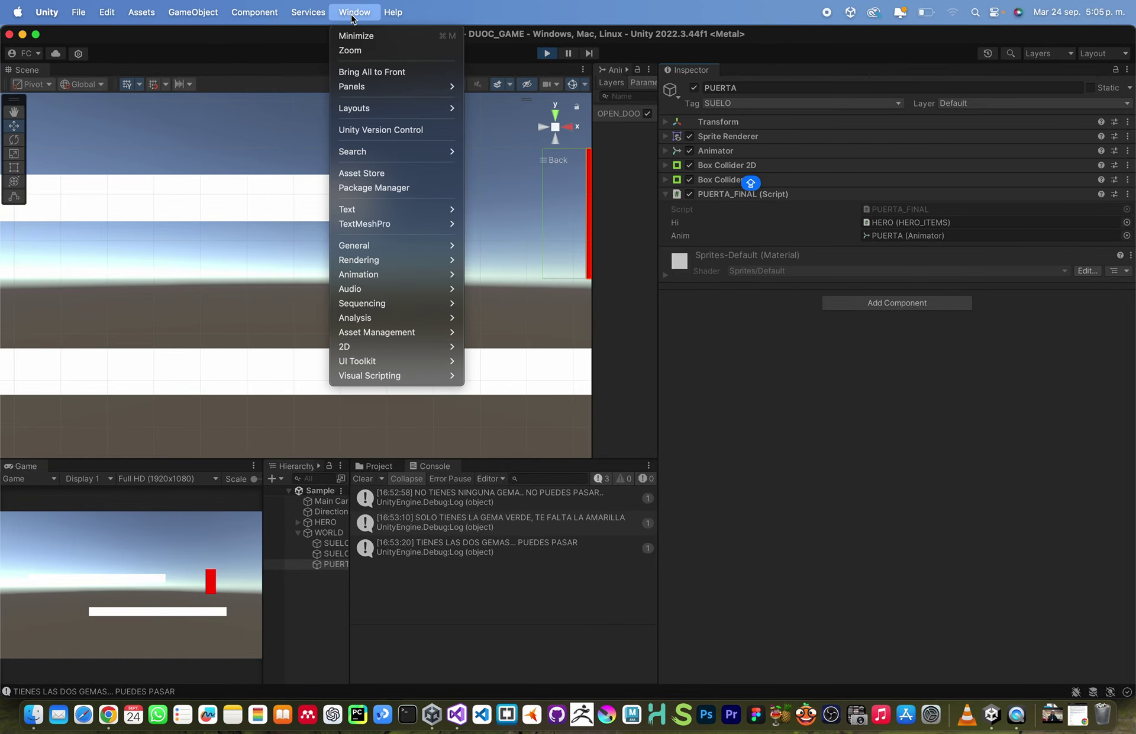
click(394, 188)
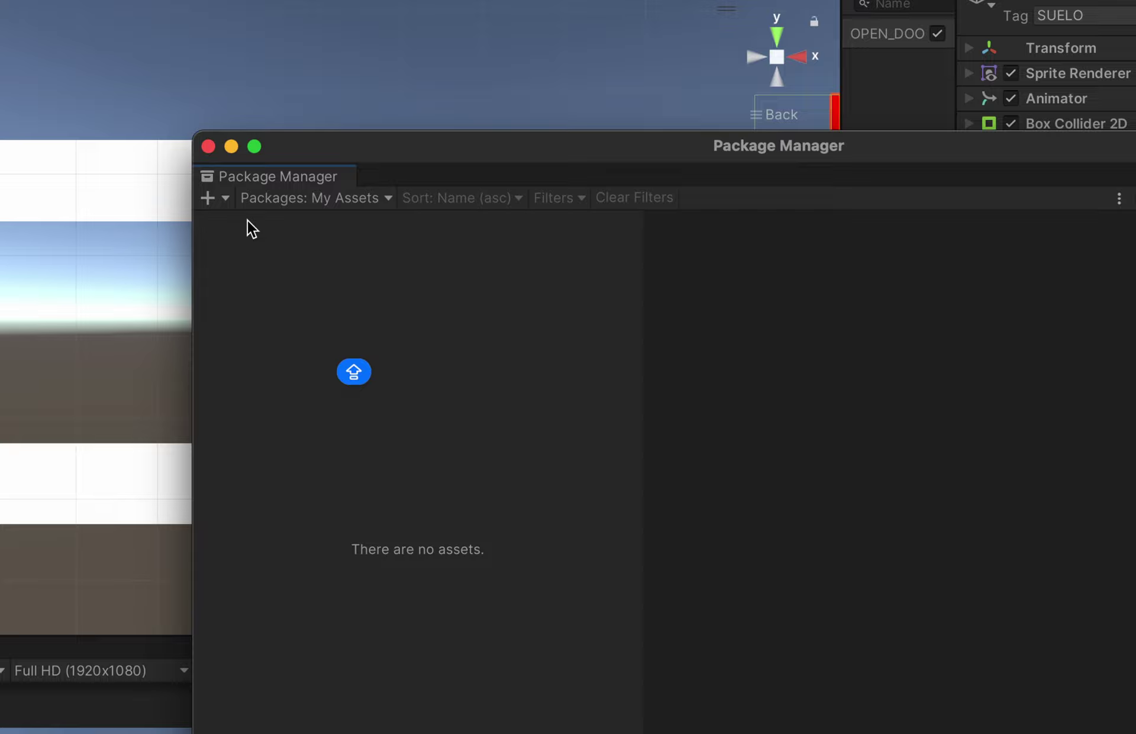
Switch packages to Unity Registry, search 'cinema', and show Cinemachine 2.10.1's details.
click(360, 198)
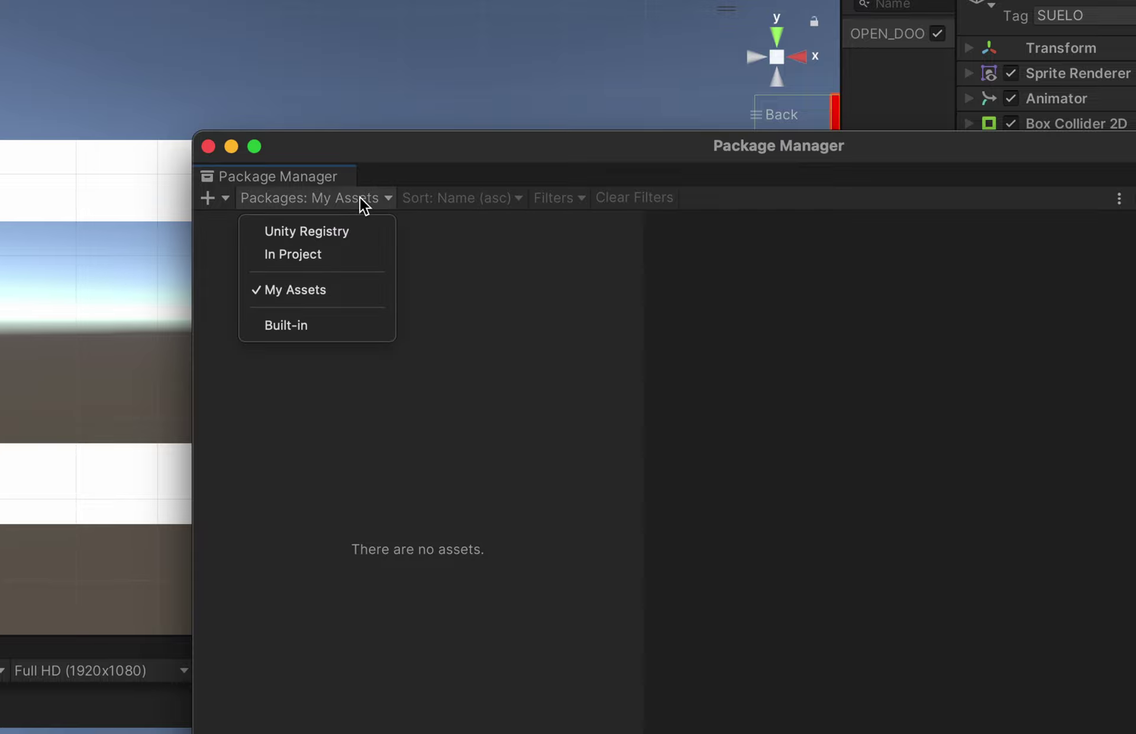
click(314, 231)
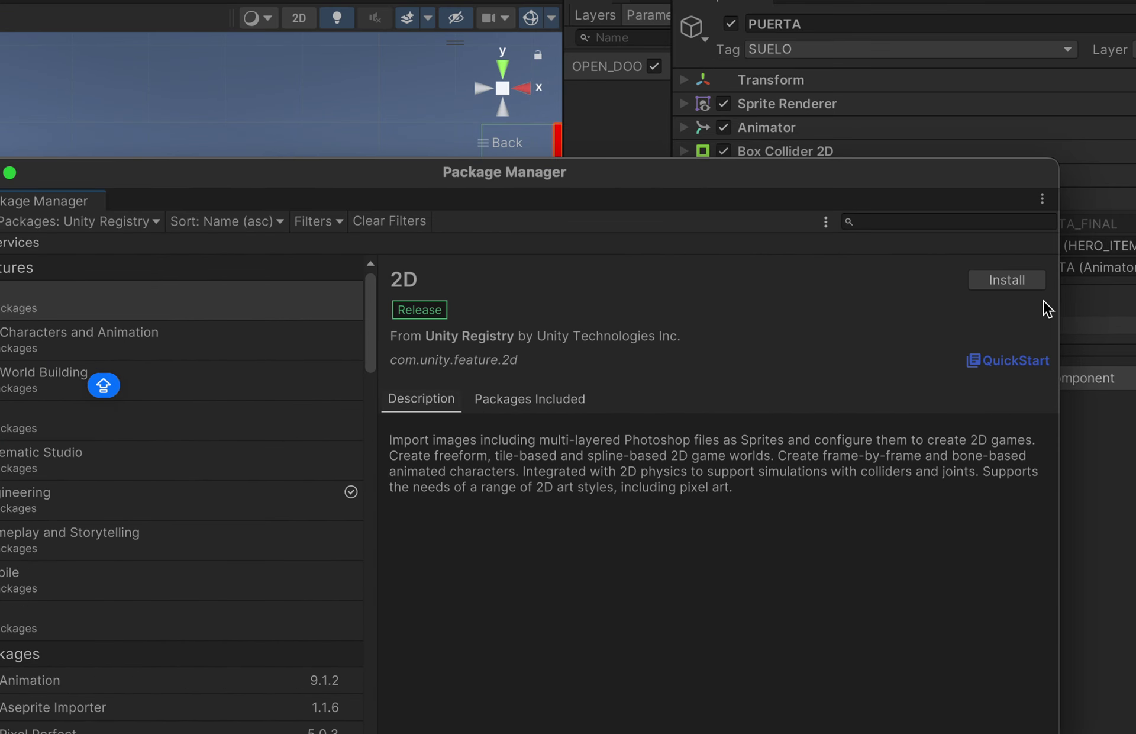
click(850, 173)
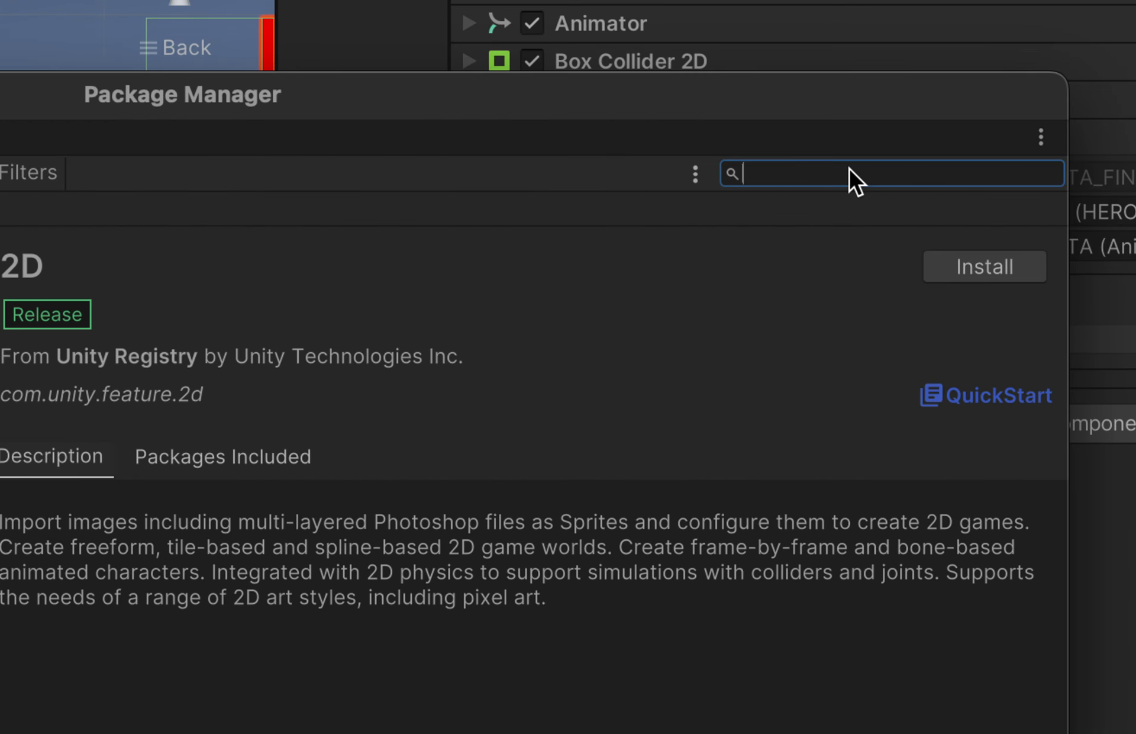
text(cinema)
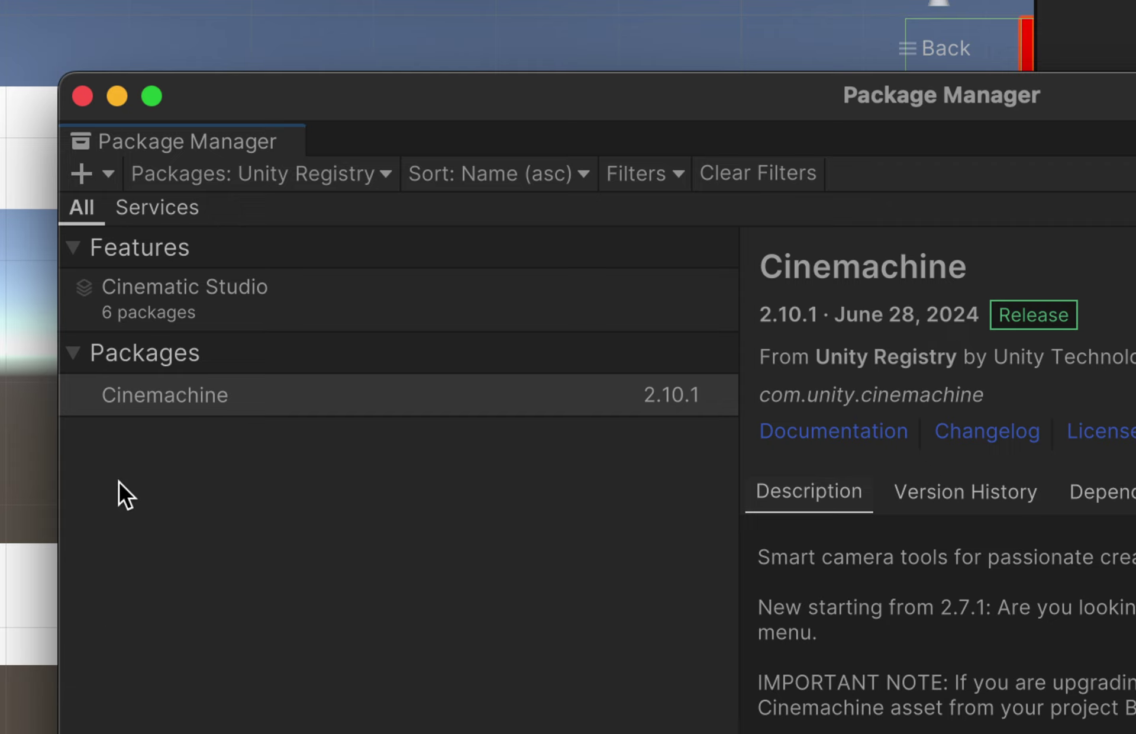
click(151, 398)
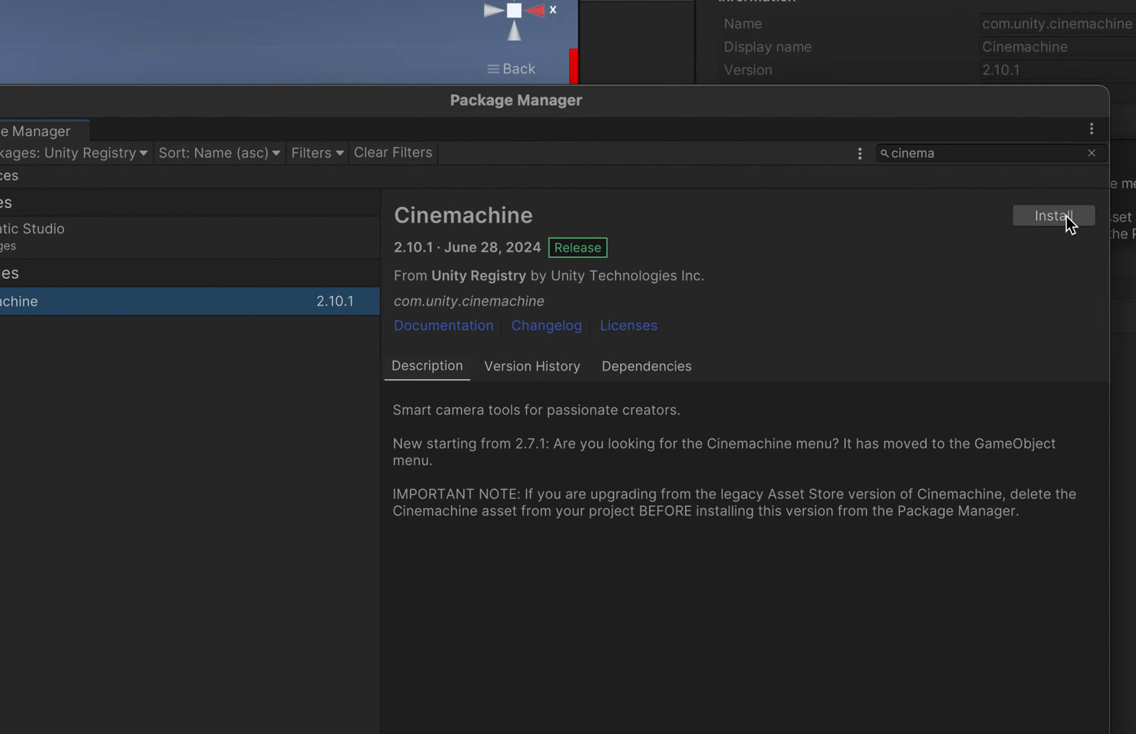
Install Cinemachine 2.10.1, close the Package Manager, and clear the Console's errors.
click(1066, 217)
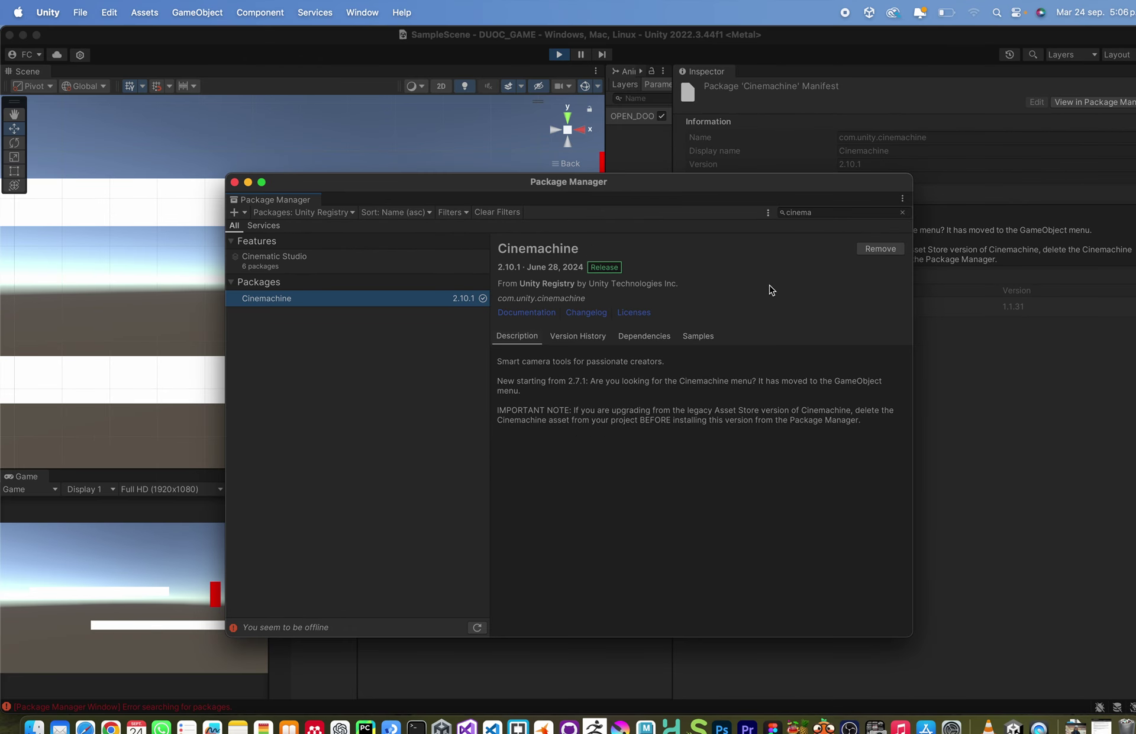
click(235, 183)
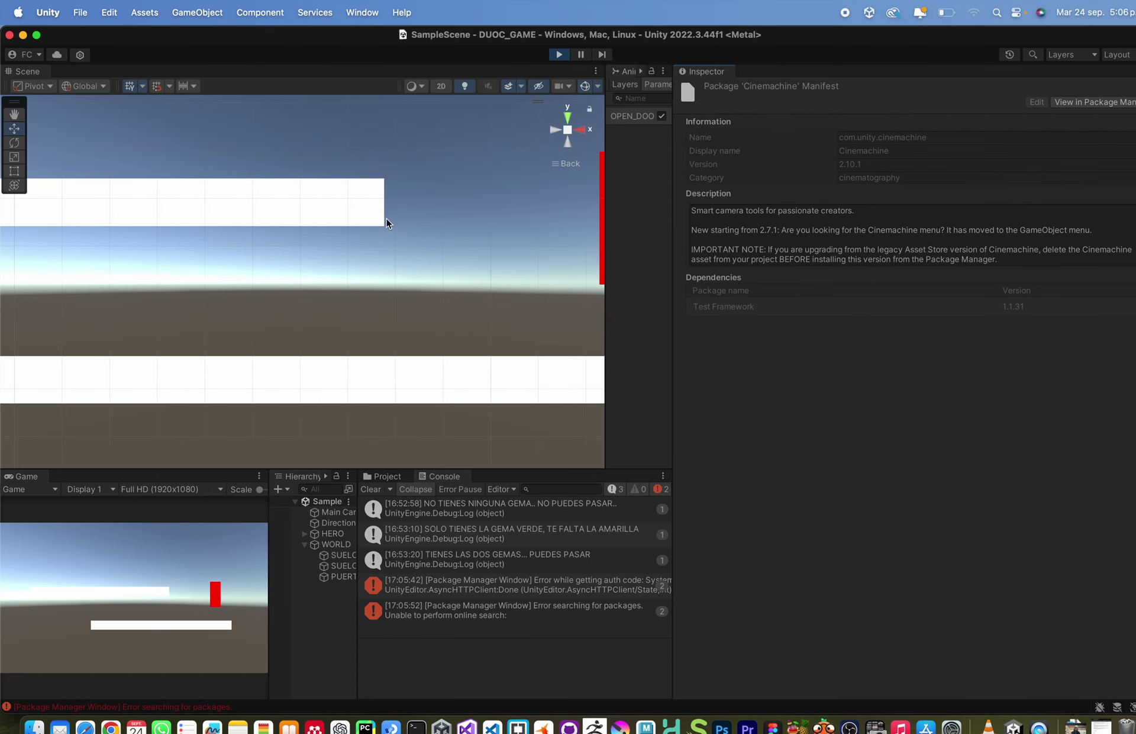
click(559, 56)
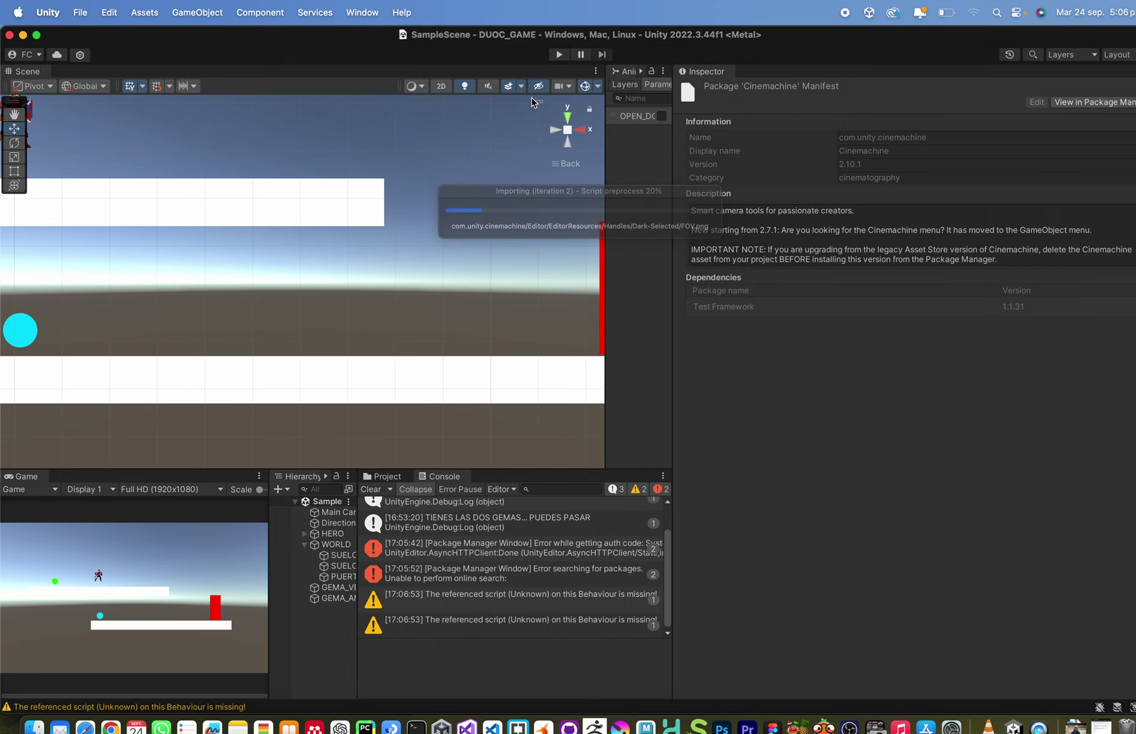
click(373, 488)
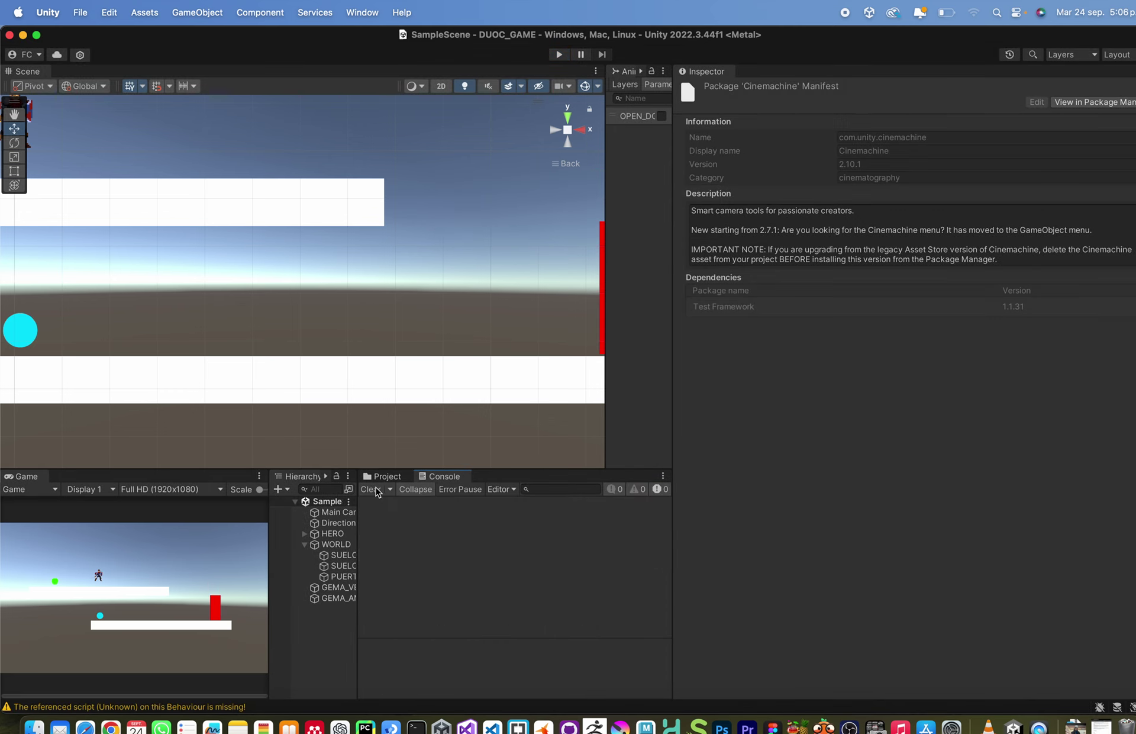
click(362, 12)
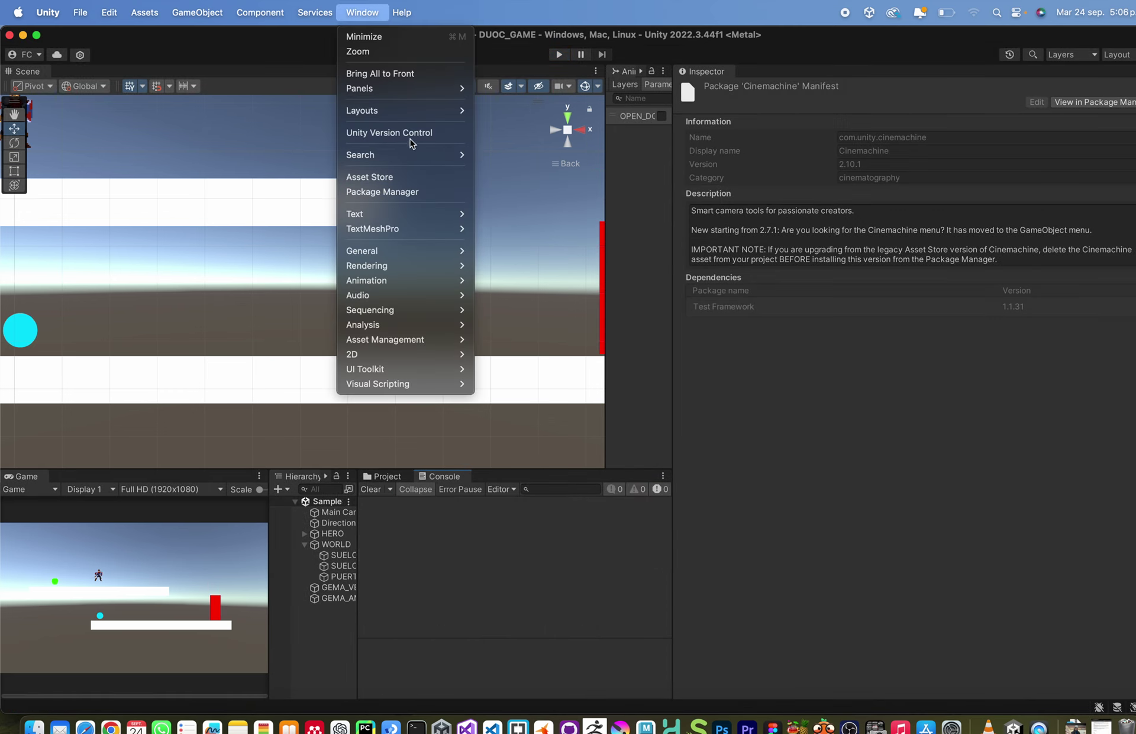
Reopen the Package Manager to confirm the Cinemachine install, then clear the Console errors.
click(414, 191)
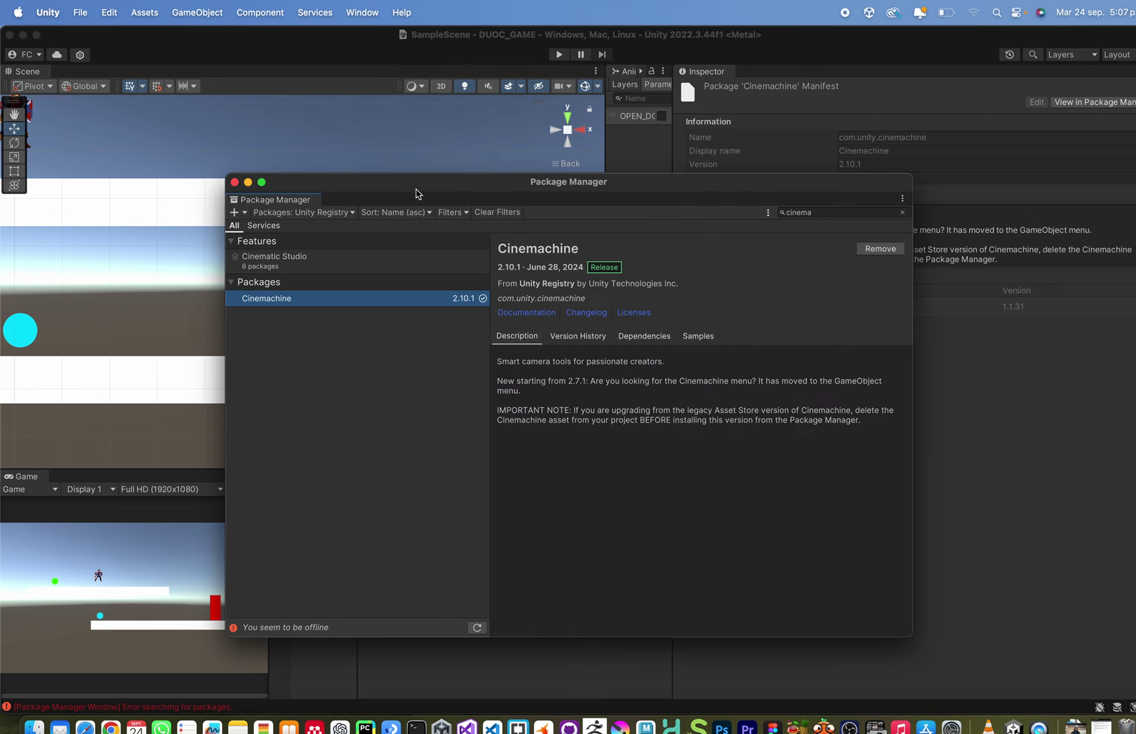
click(234, 182)
click(196, 14)
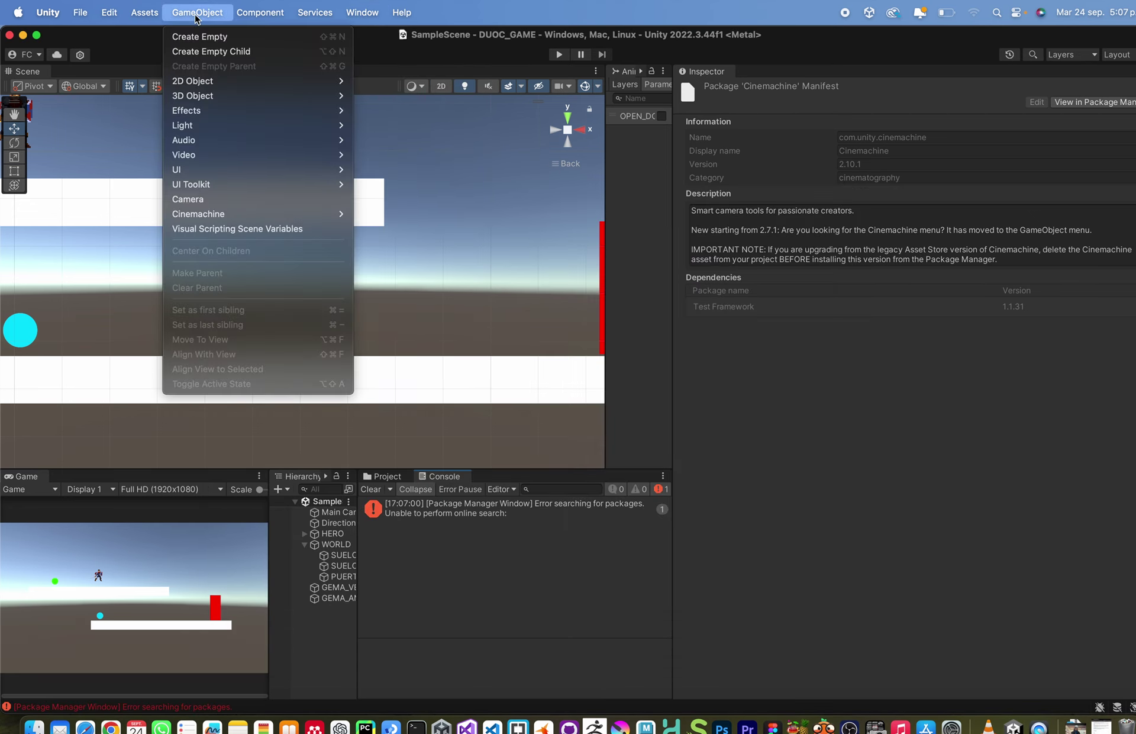
click(499, 540)
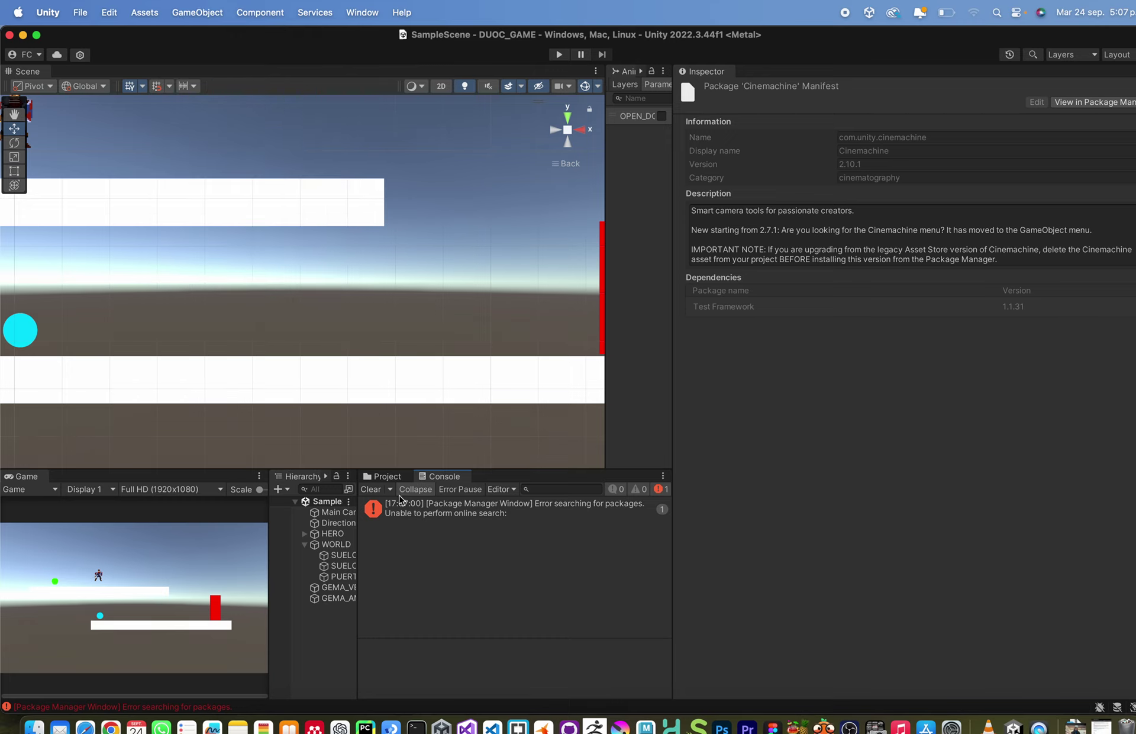
click(369, 489)
Create a Cinemachine 2D Camera via GameObject > Cinemachine.
click(261, 13)
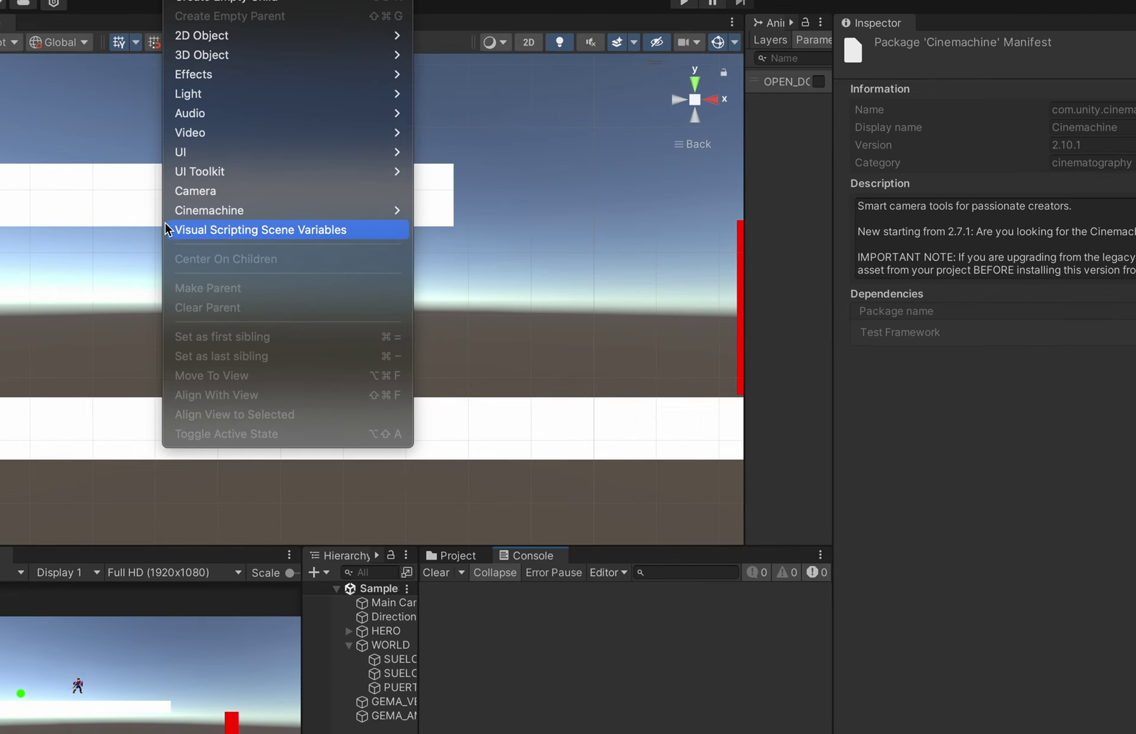
mouse_move(167, 214)
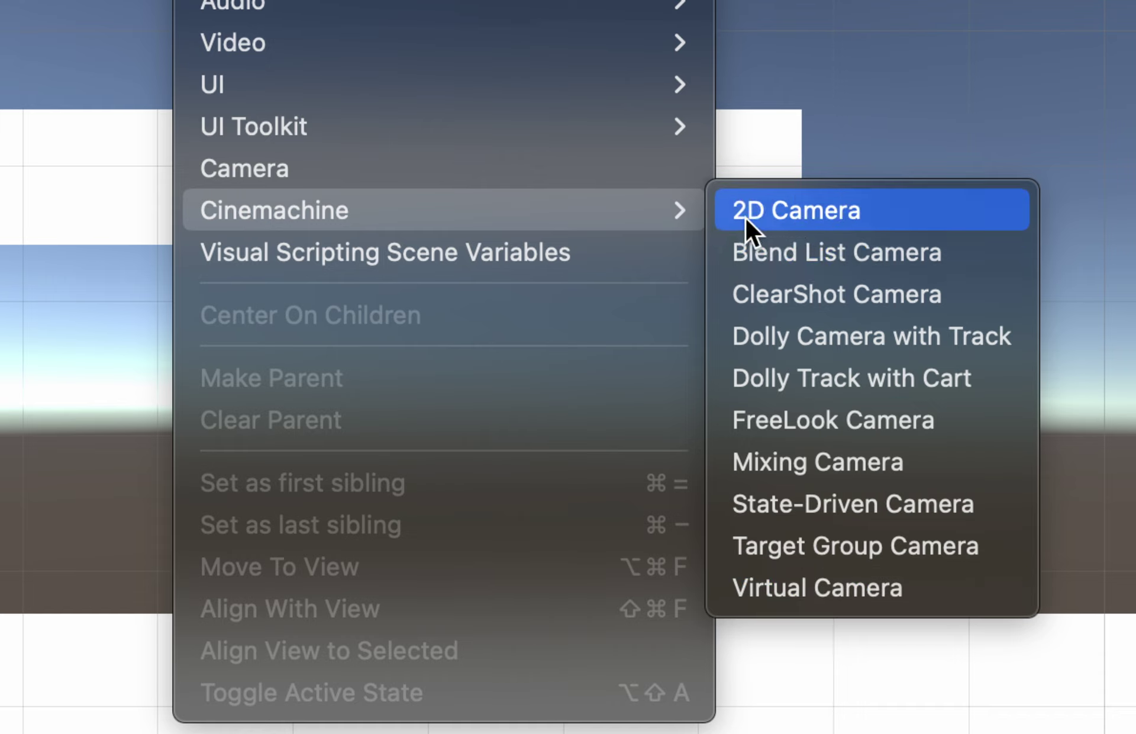
click(794, 210)
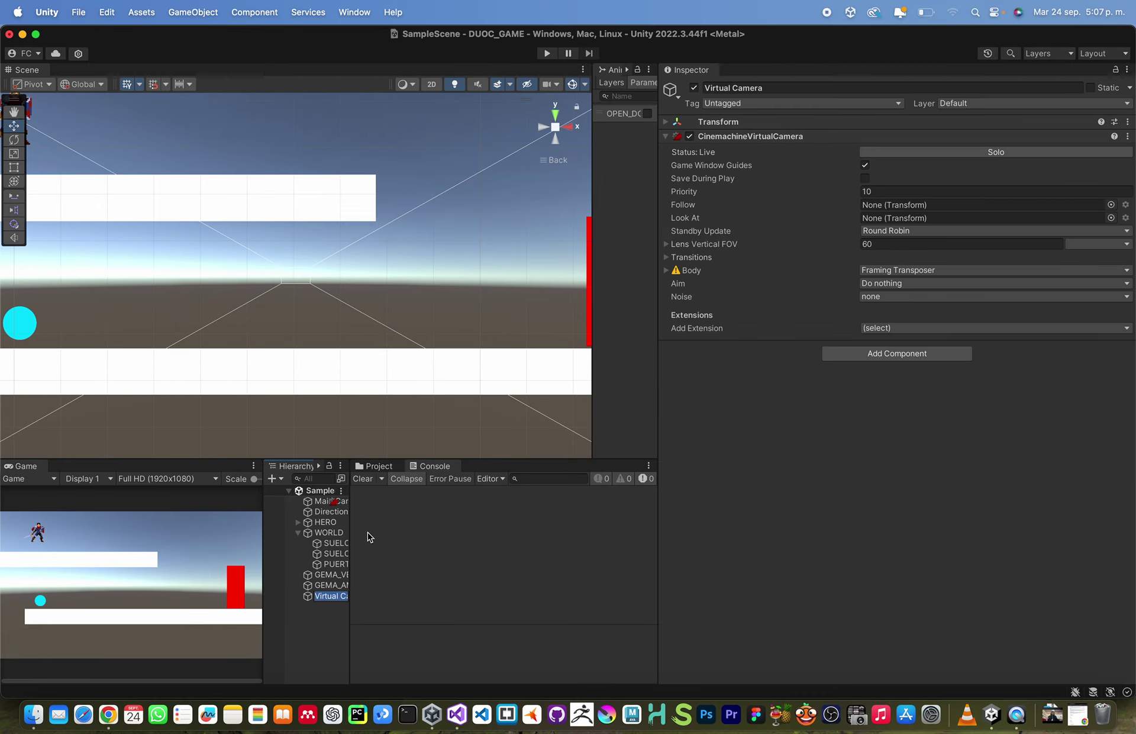
Widen the Hierarchy, collapse WORLD, select Virtual Camera, and narrow the Inspector for a bigger Scene view.
drag(349, 522, 450, 523)
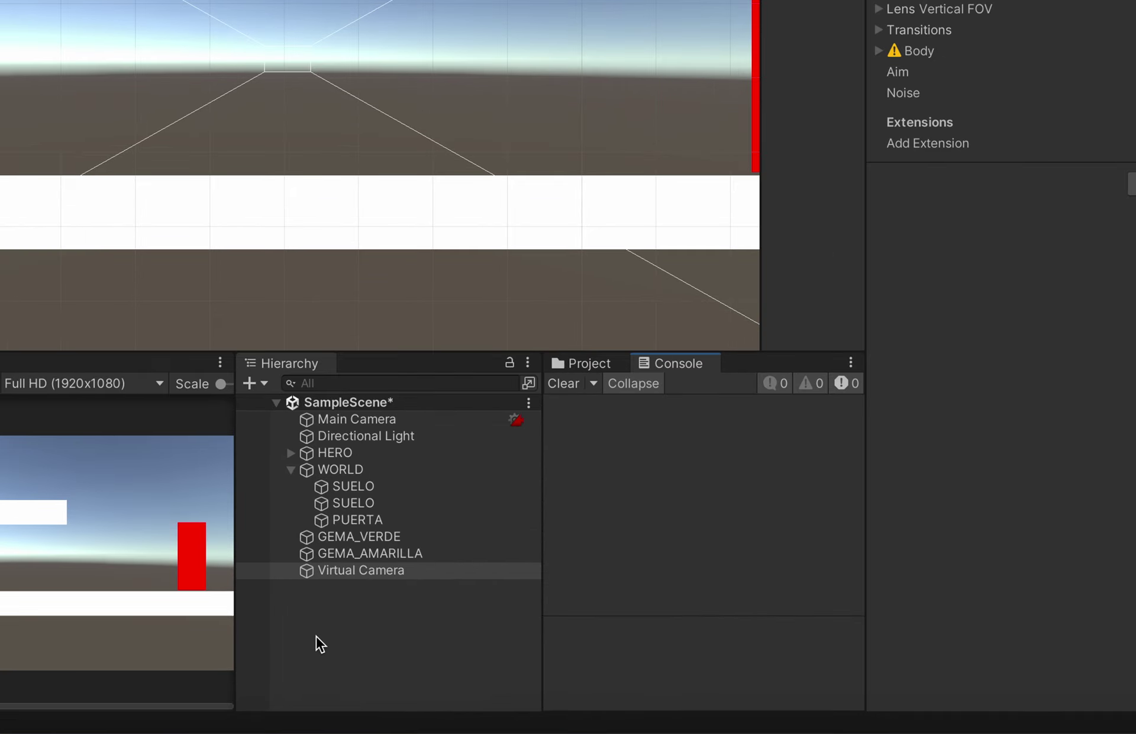
click(291, 469)
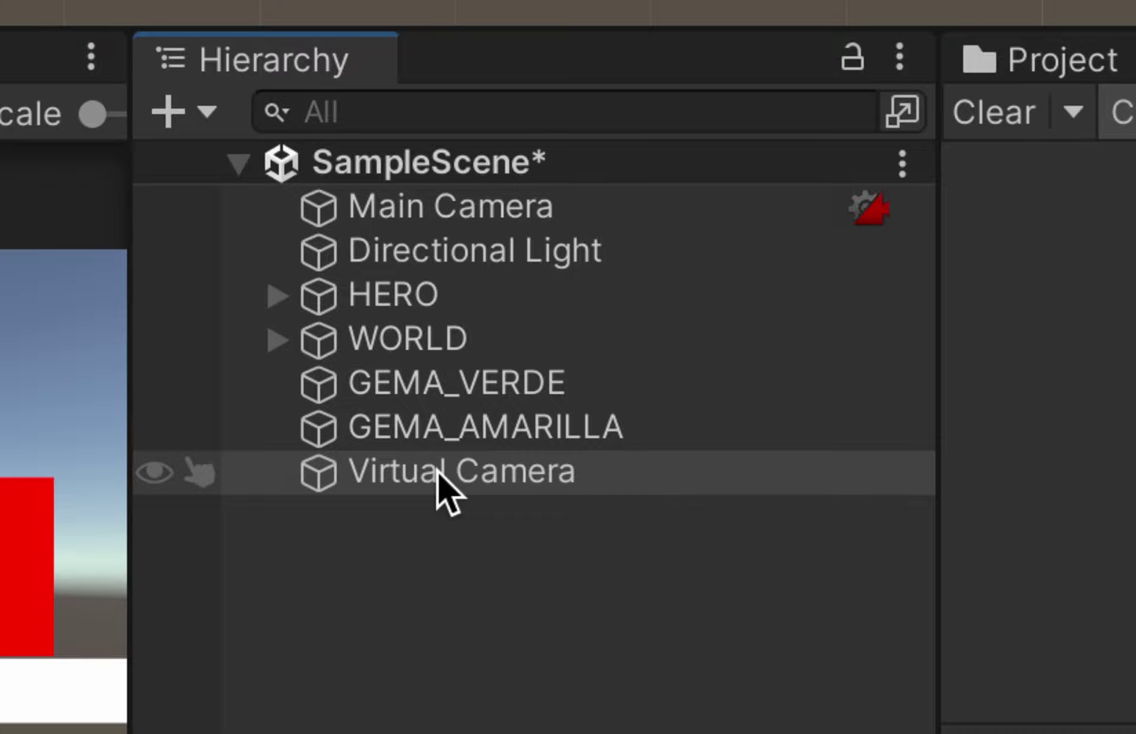
click(438, 471)
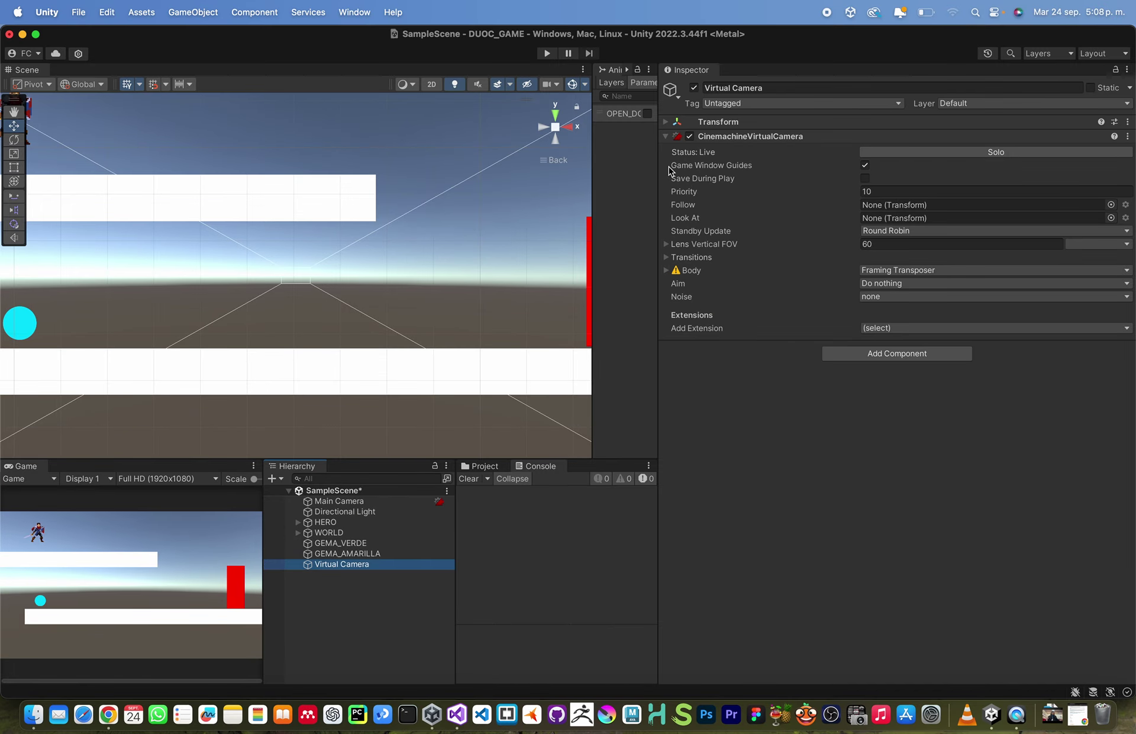
drag(657, 164, 757, 167)
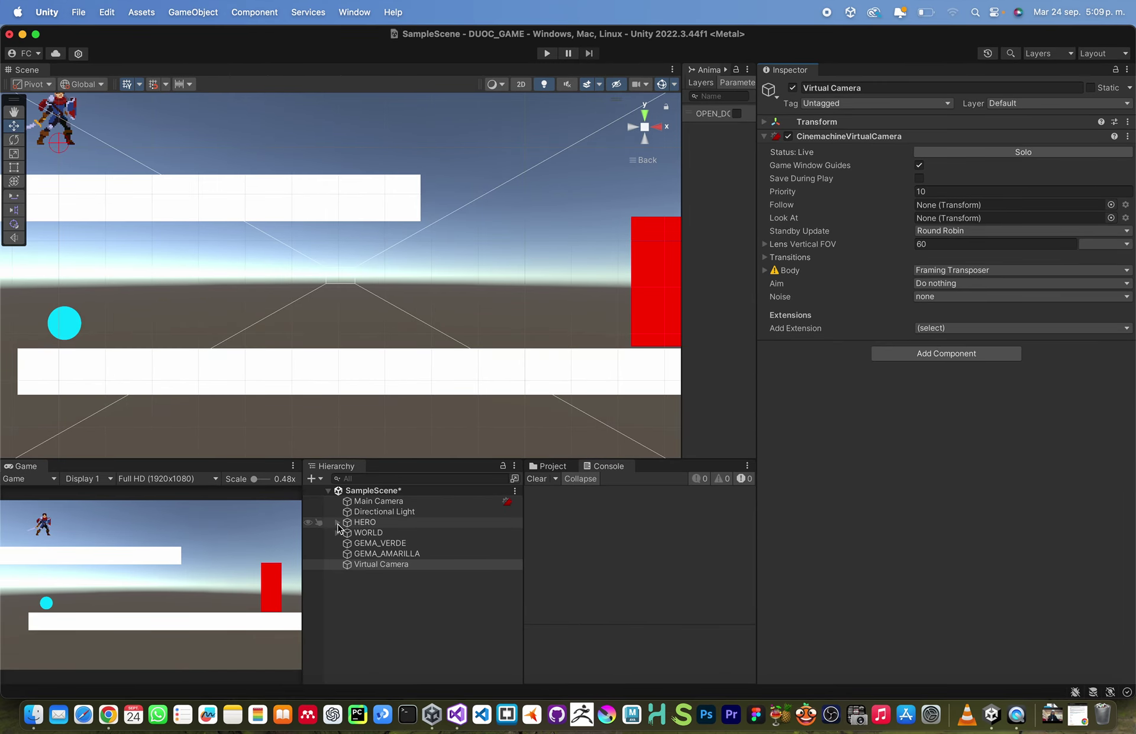
Expand HERO and delete its posPies child object.
click(337, 522)
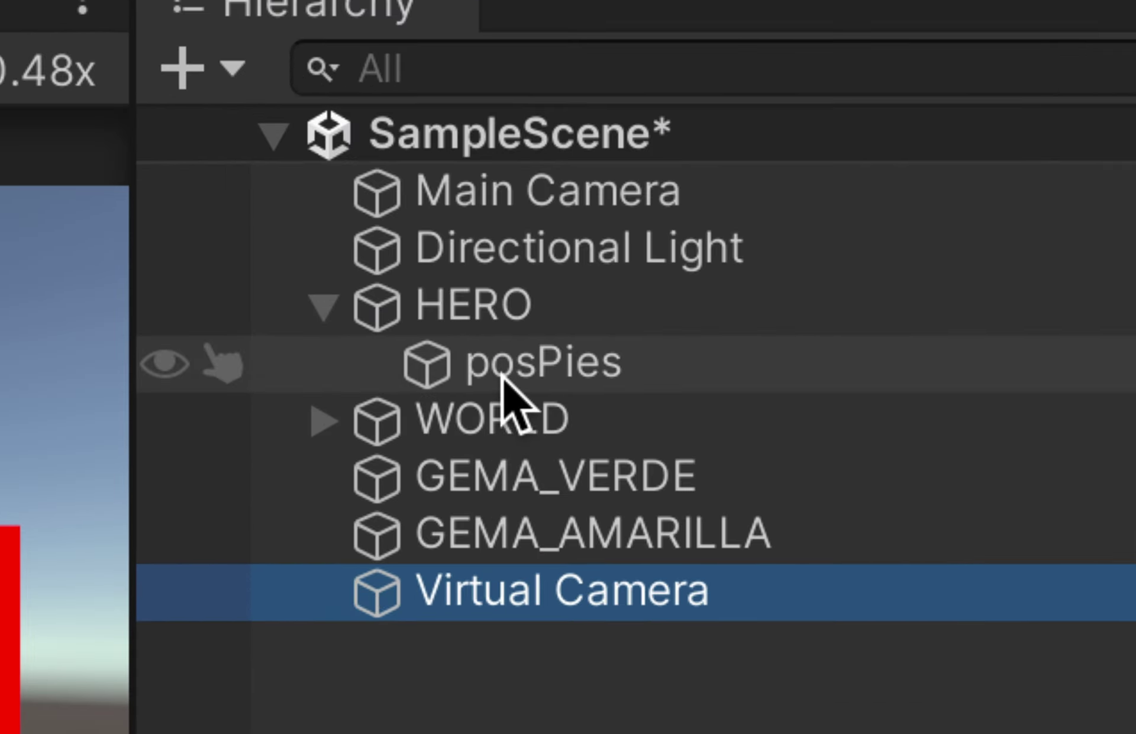
click(503, 378)
key(Delete)
Create an empty child under HERO and name it 'go'.
click(477, 314)
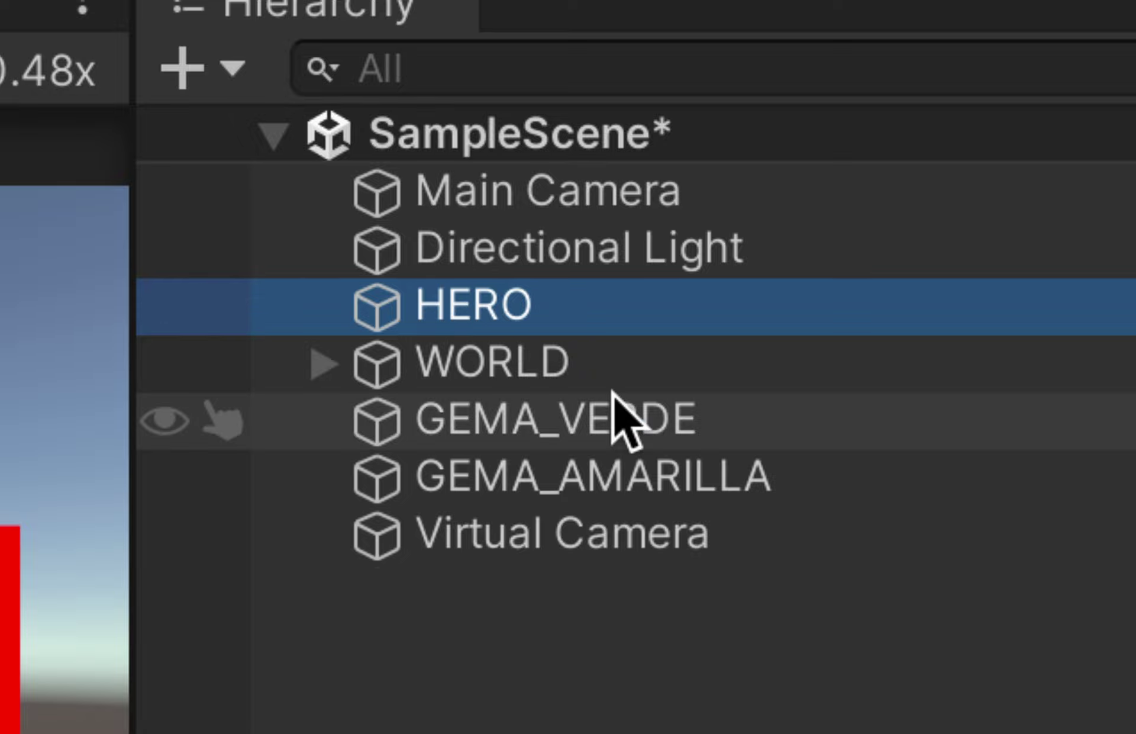
right_click(482, 303)
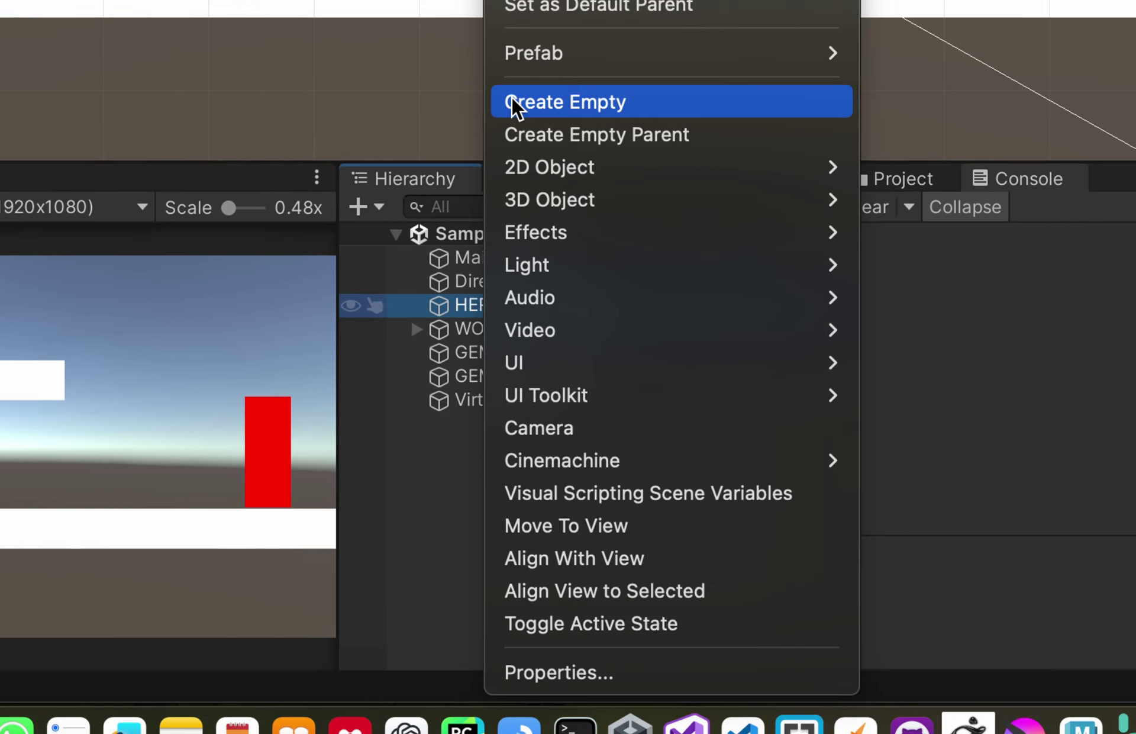
click(555, 102)
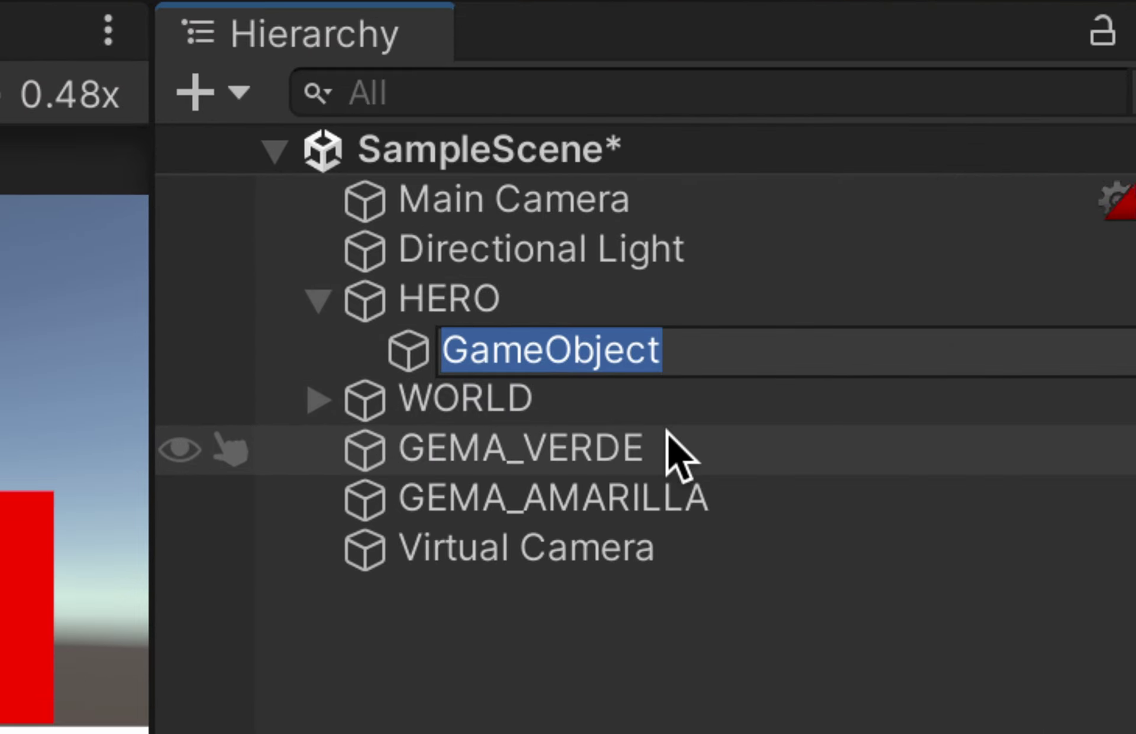
text(go)
key(Return)
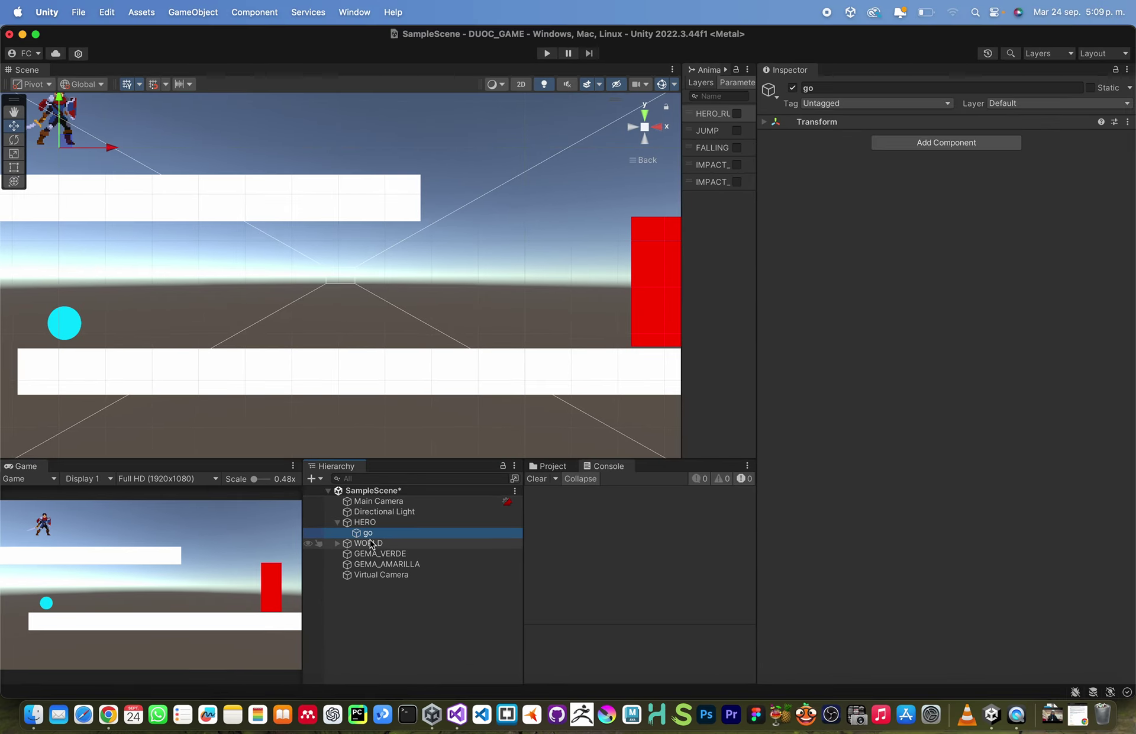
middle_drag(183, 247, 281, 241)
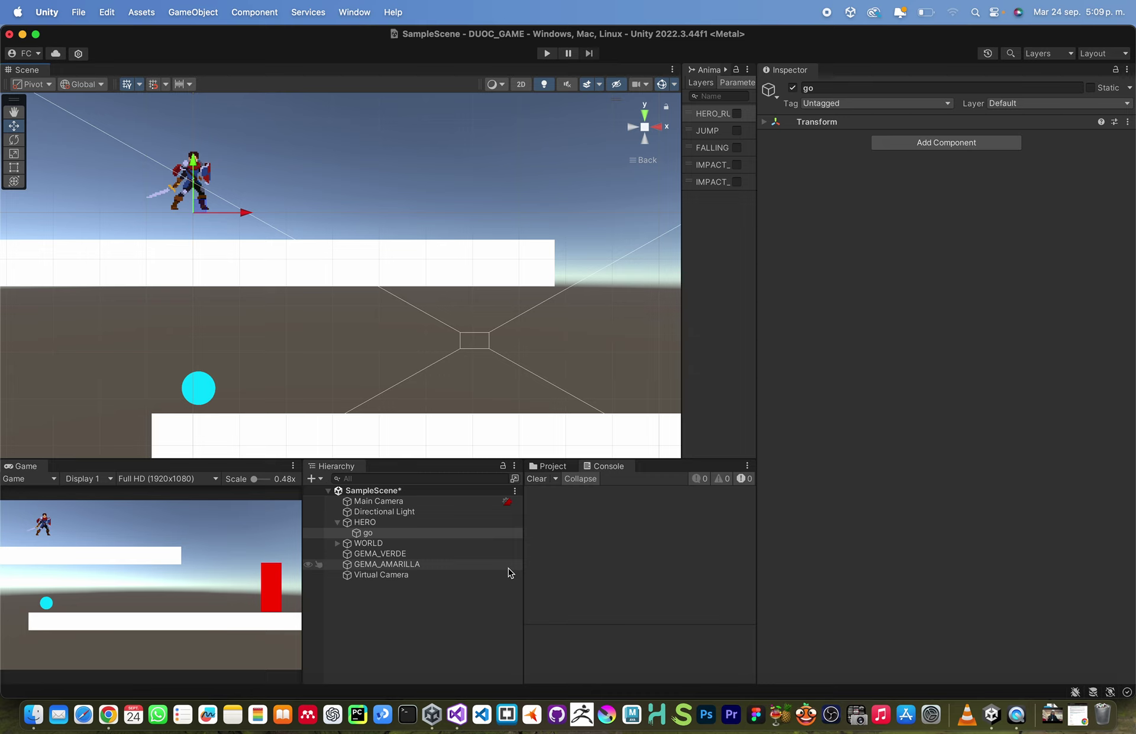
Assign HERO's go object to the Virtual Camera's Follow and Look At fields.
click(383, 575)
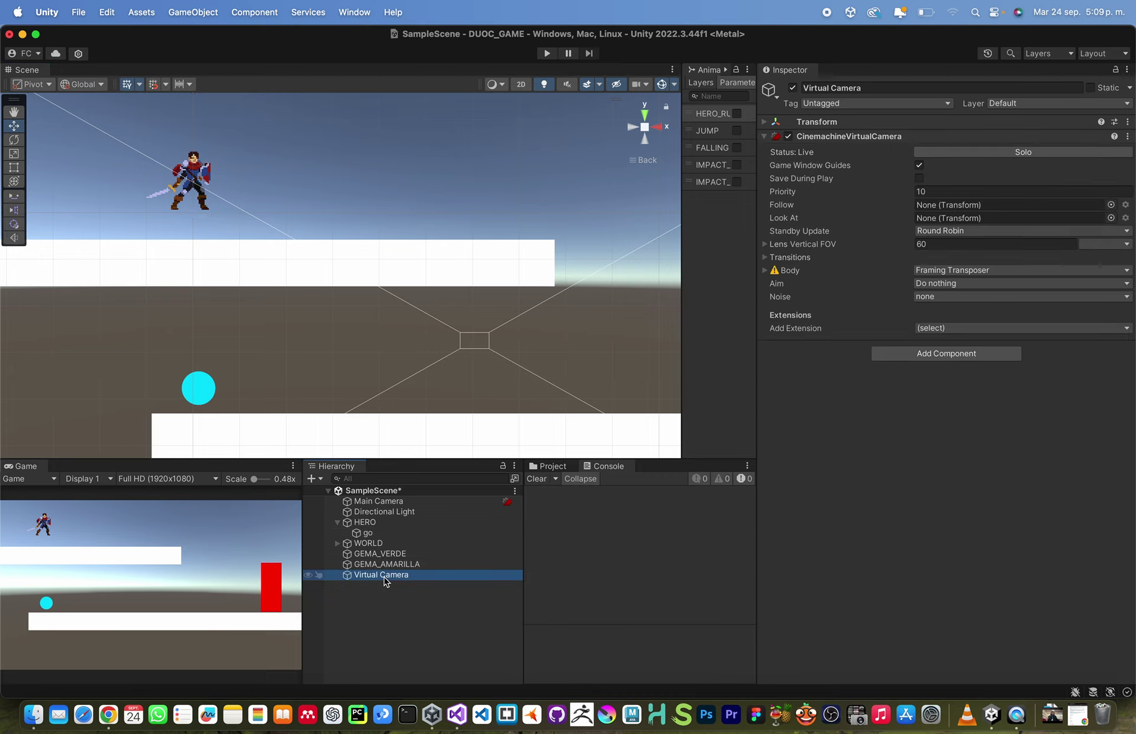
click(758, 229)
drag(757, 229, 762, 228)
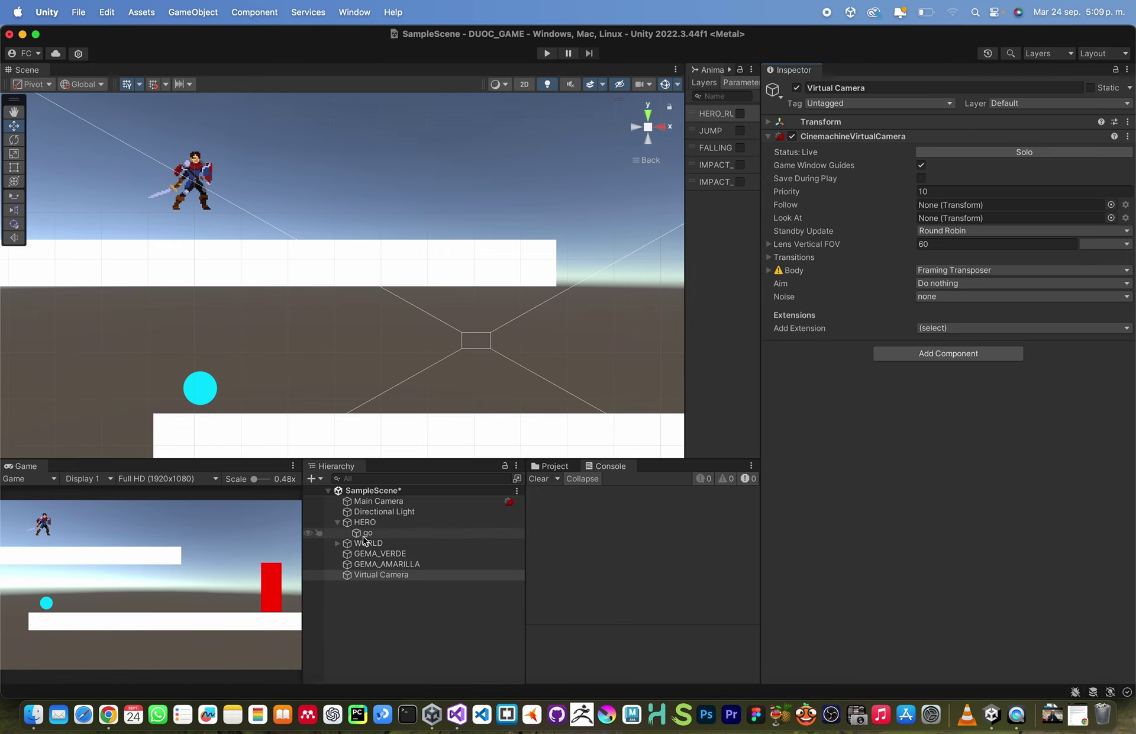
drag(357, 537, 933, 207)
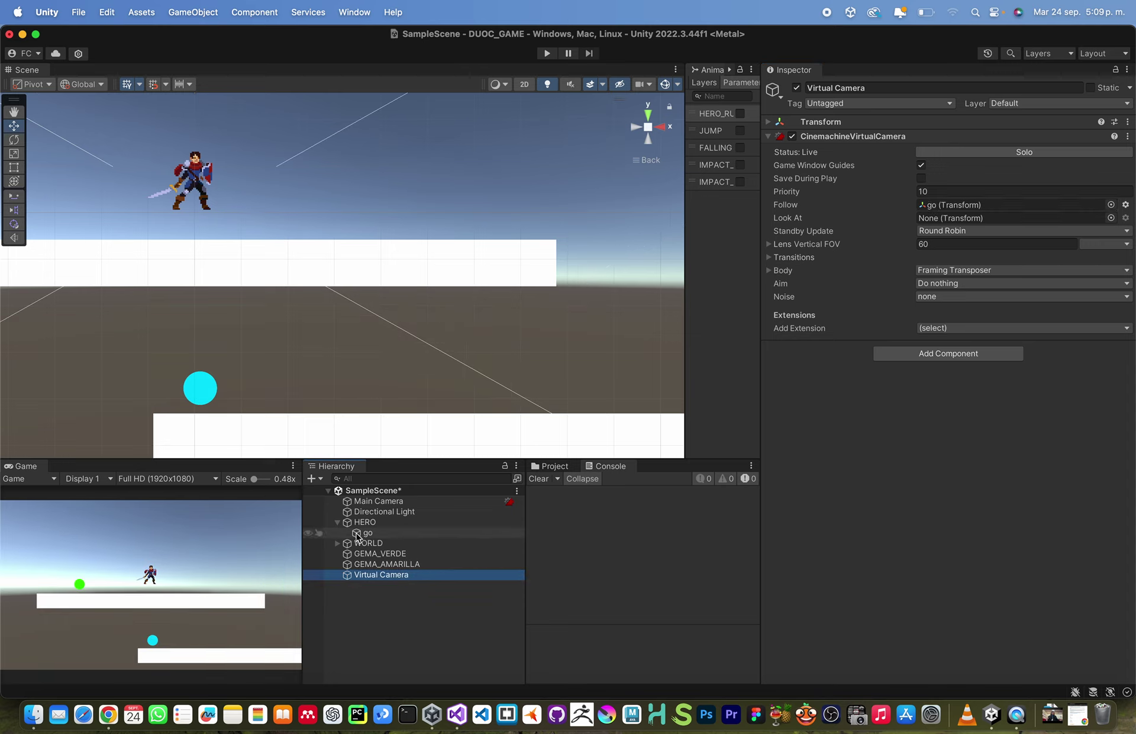
drag(840, 286, 957, 216)
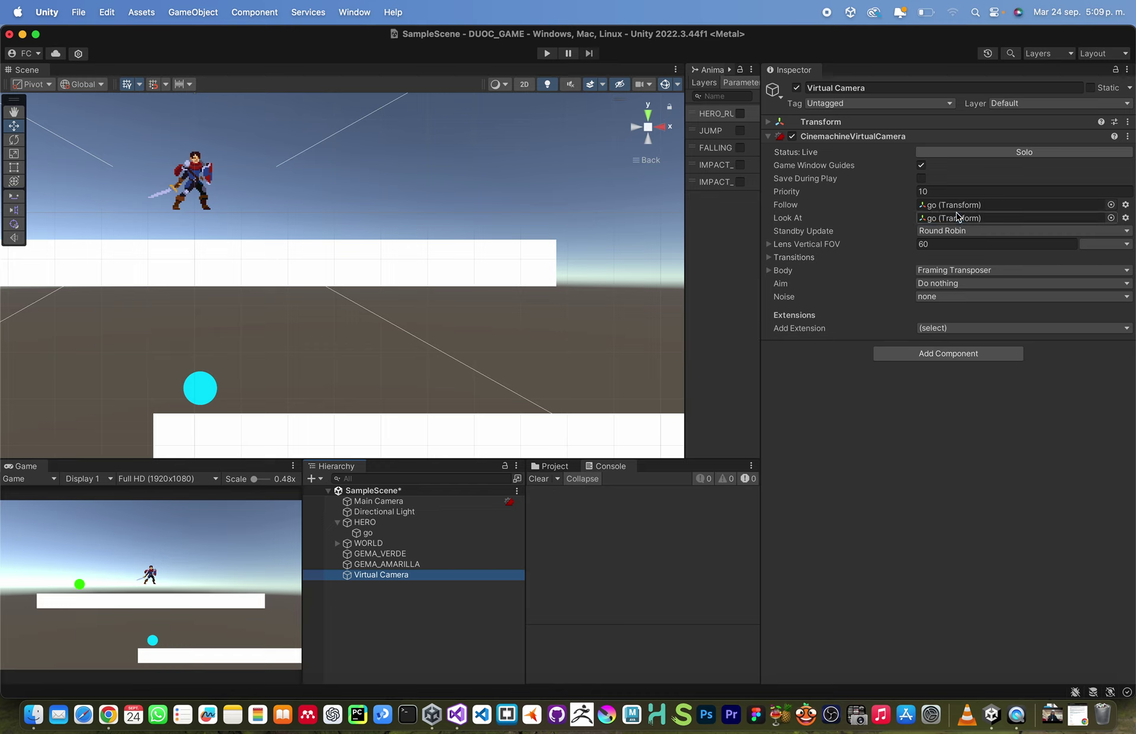
click(408, 589)
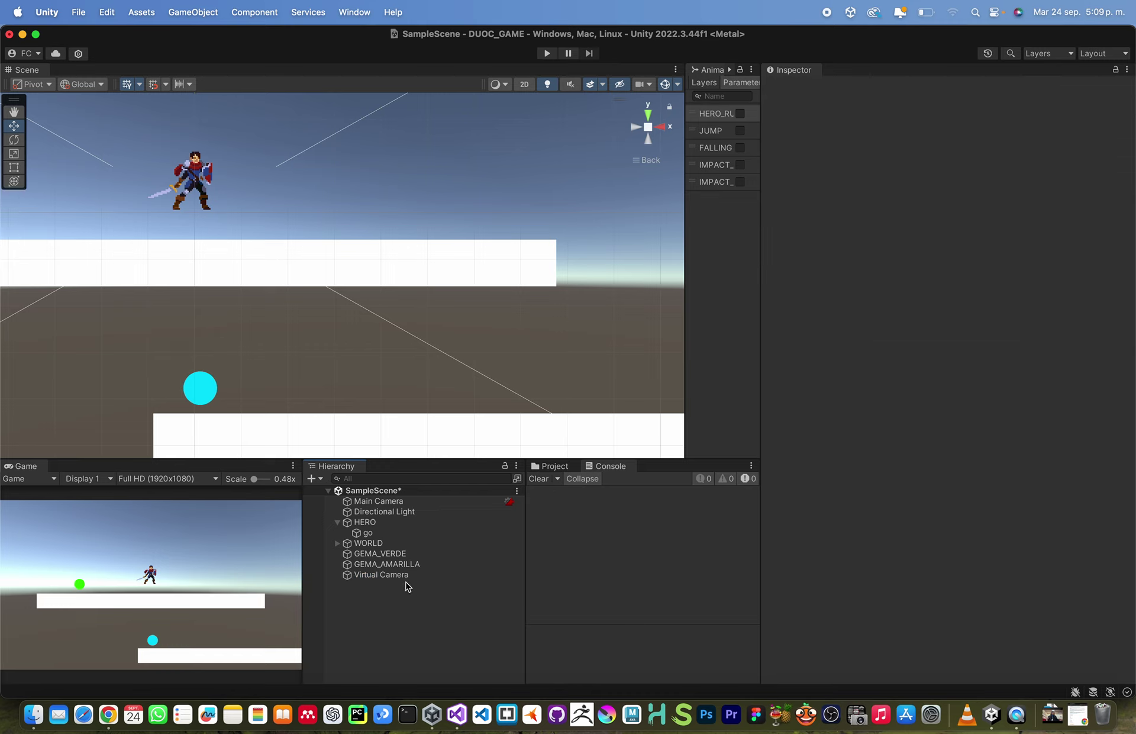
click(376, 534)
click(370, 521)
click(373, 532)
click(388, 575)
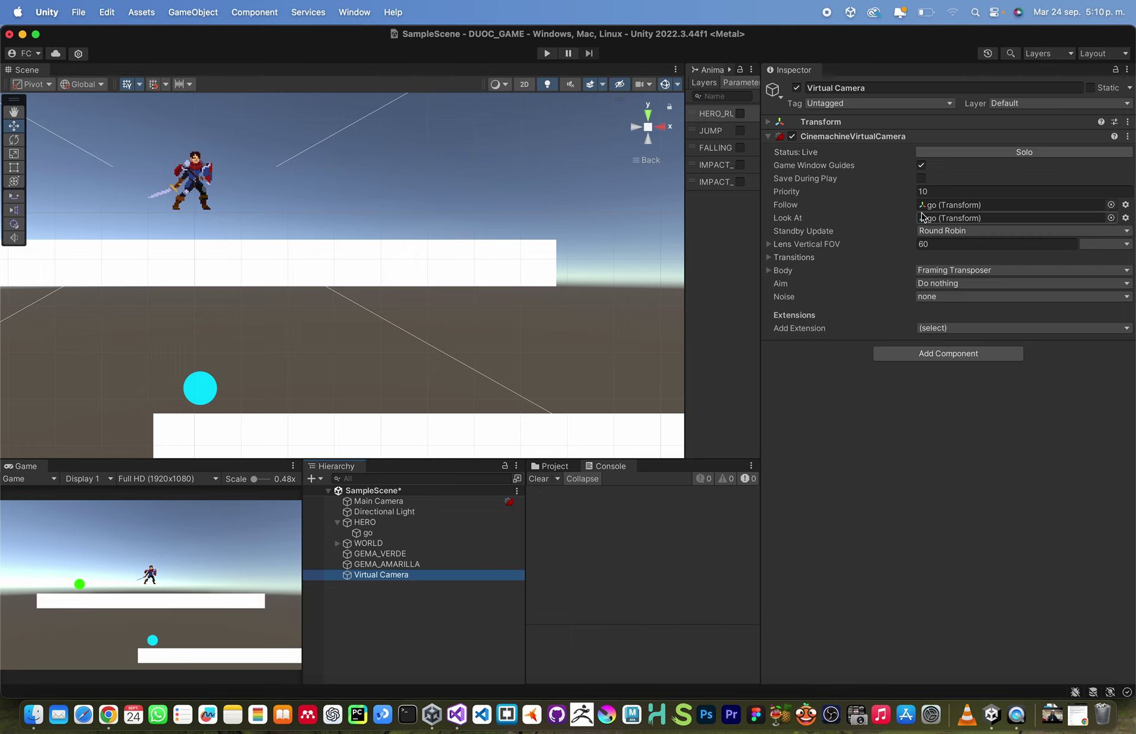
Dock the Game view beside the Console and expand the Body's Framing Transposer settings.
click(769, 271)
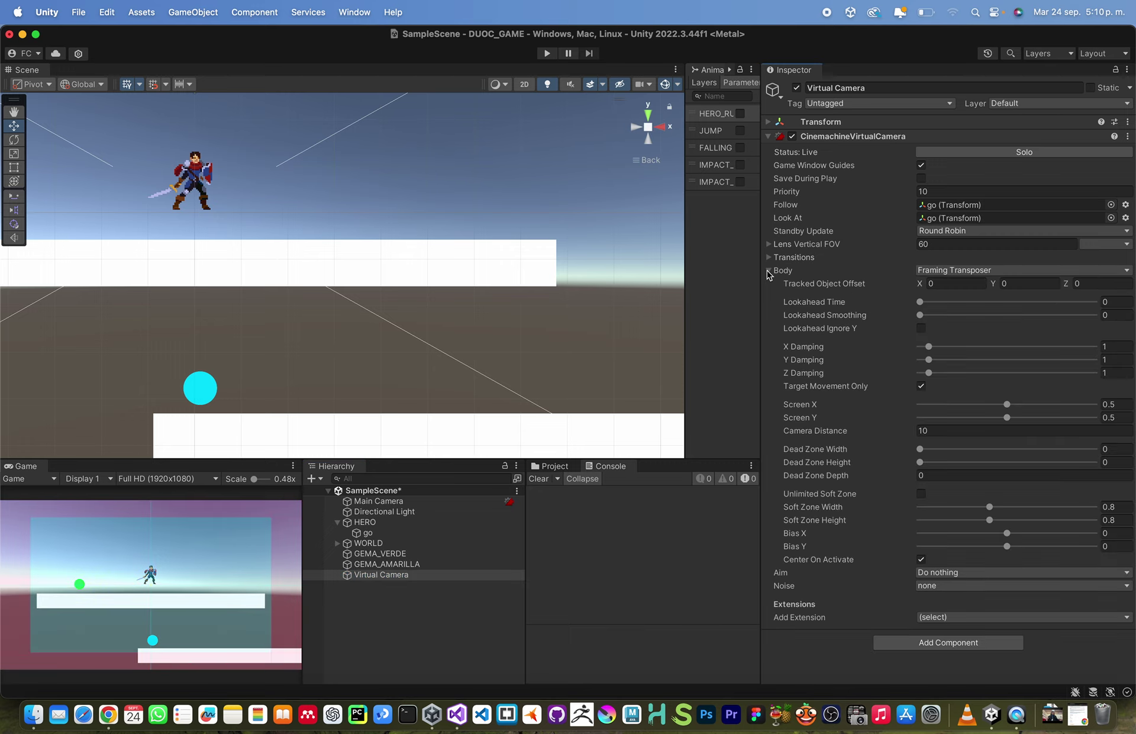
click(769, 271)
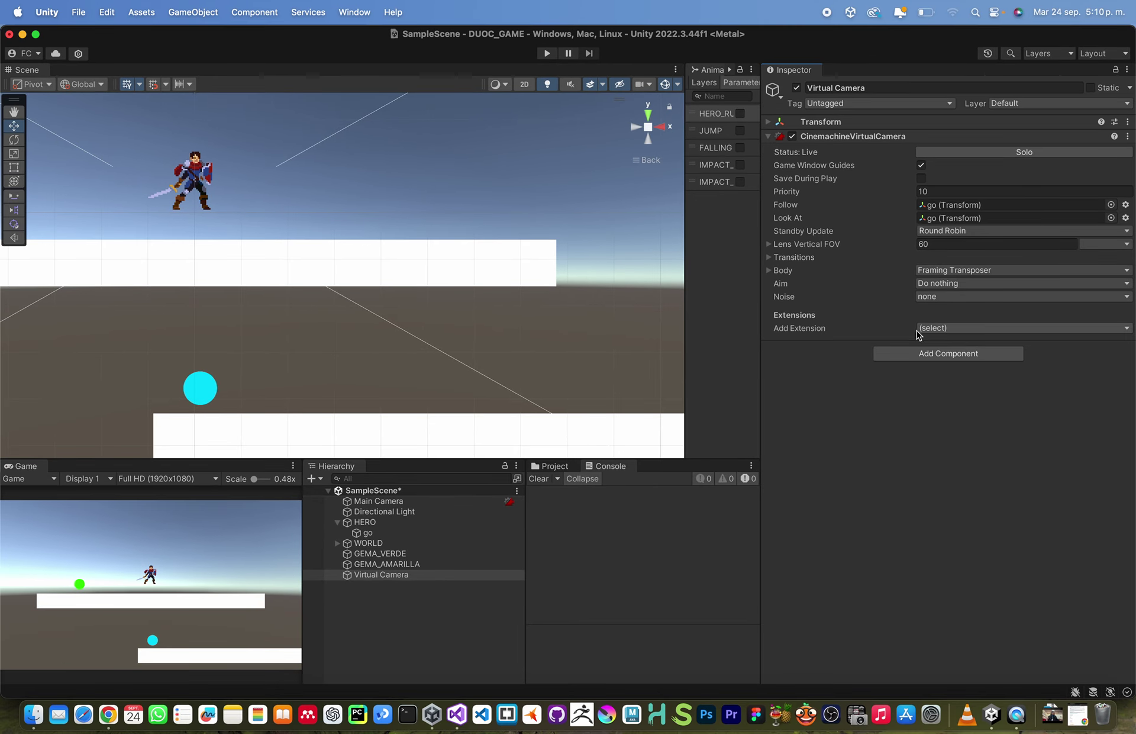
mouse_move(34, 470)
mouse_down()
mouse_move(703, 541)
mouse_move(430, 516)
mouse_up()
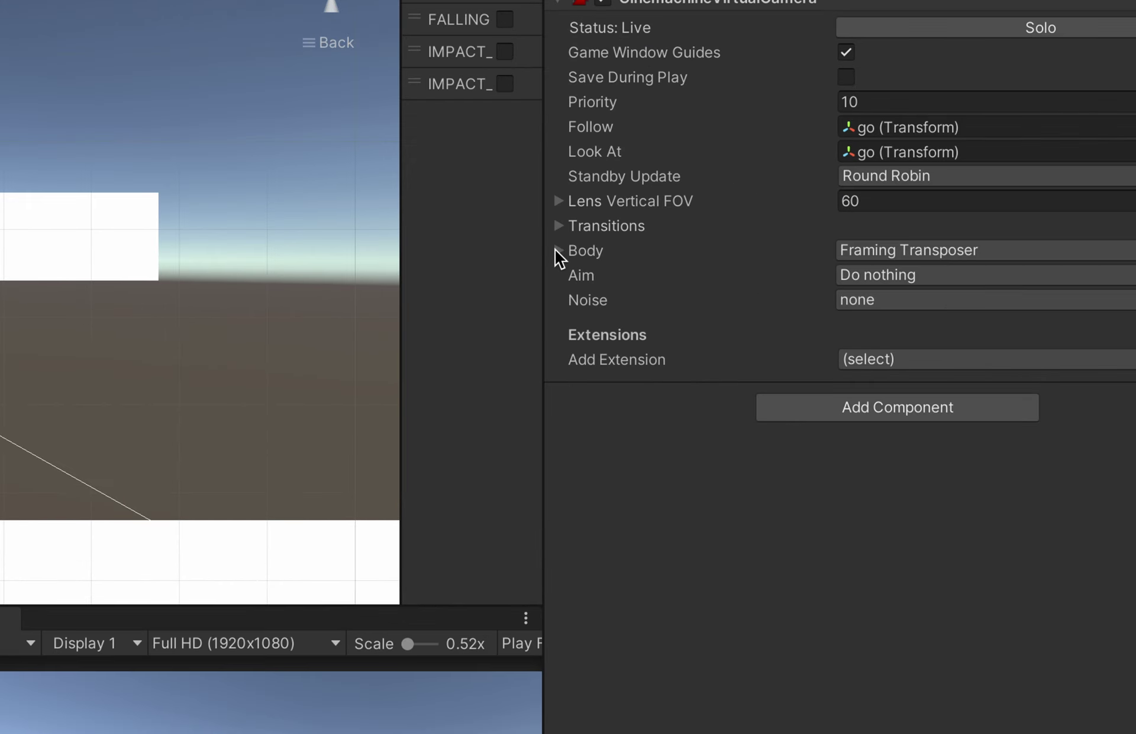
click(555, 250)
click(557, 250)
click(558, 250)
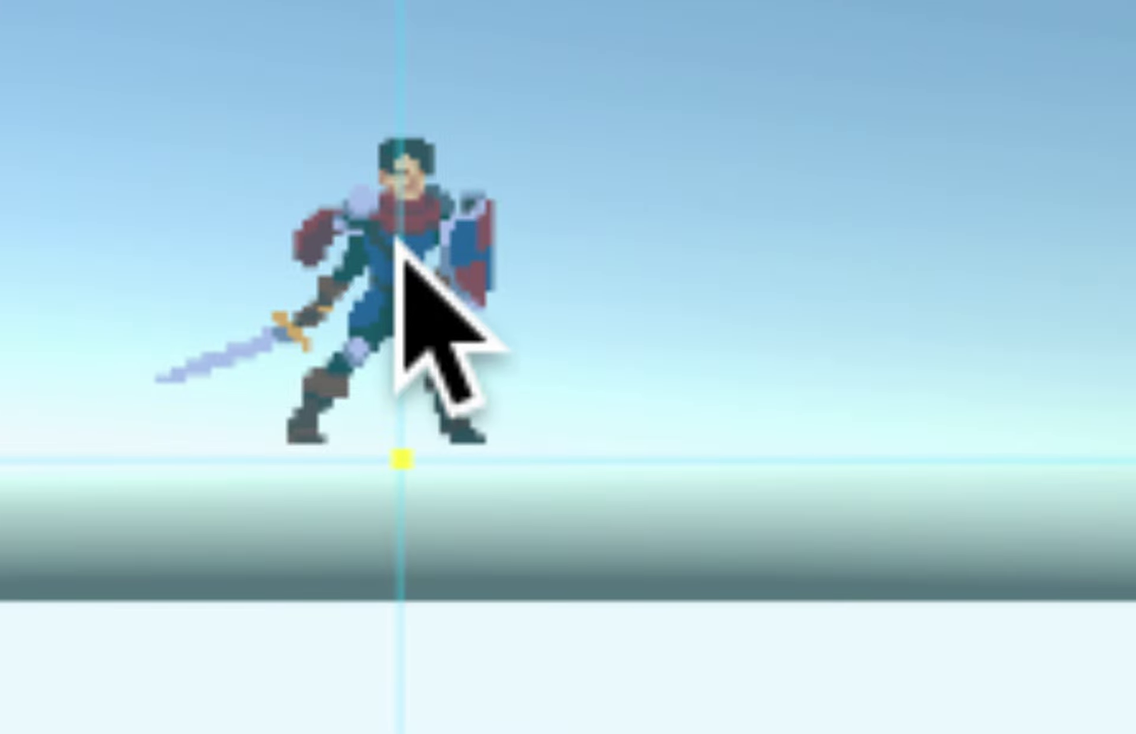
scroll(399, 309, down, 3)
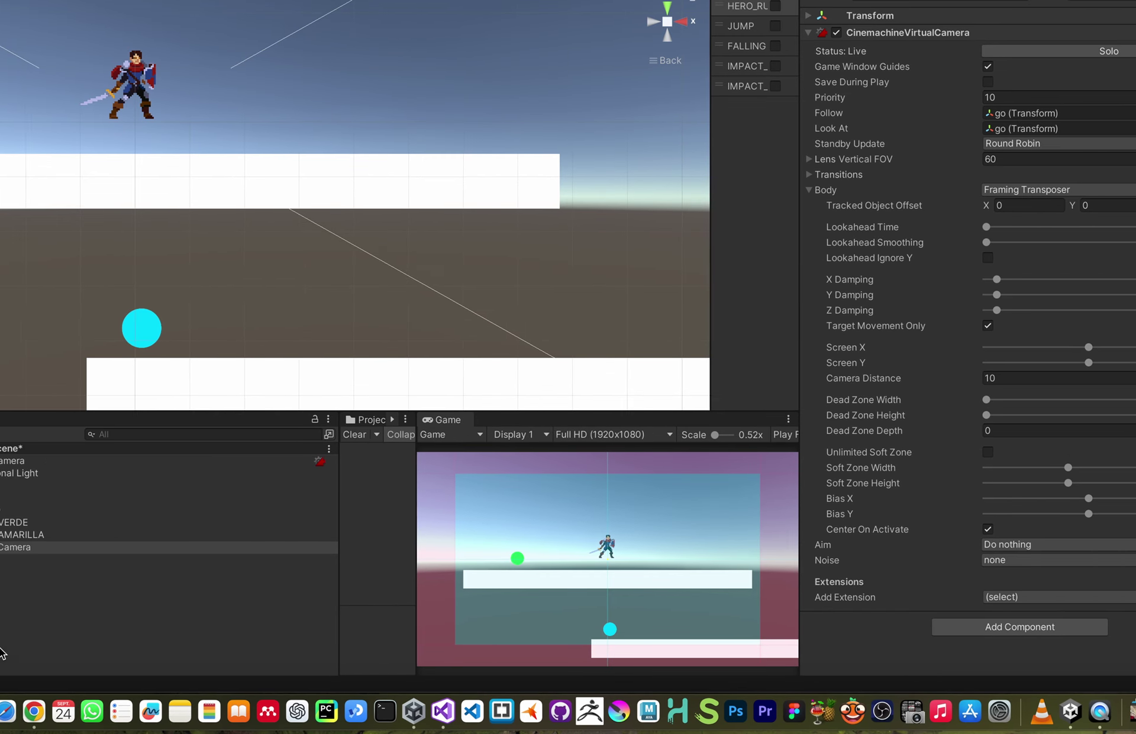
Move the go object up from the hero's feet to about chest height.
click(70, 499)
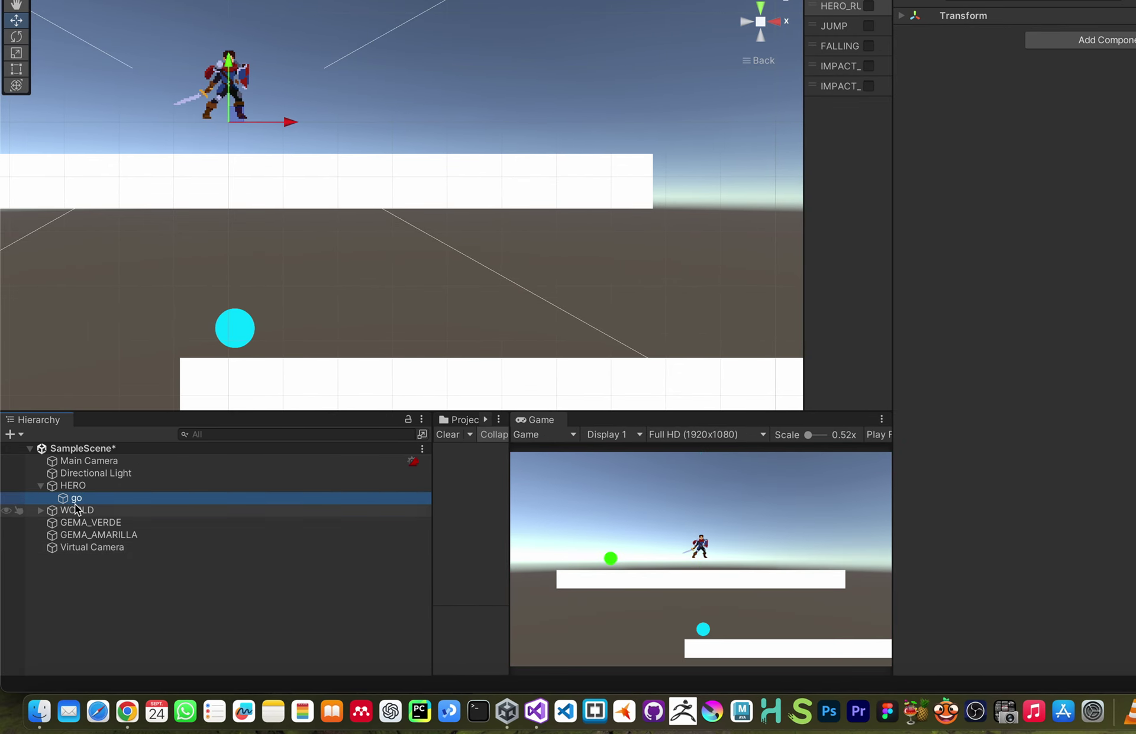
drag(221, 52, 238, 8)
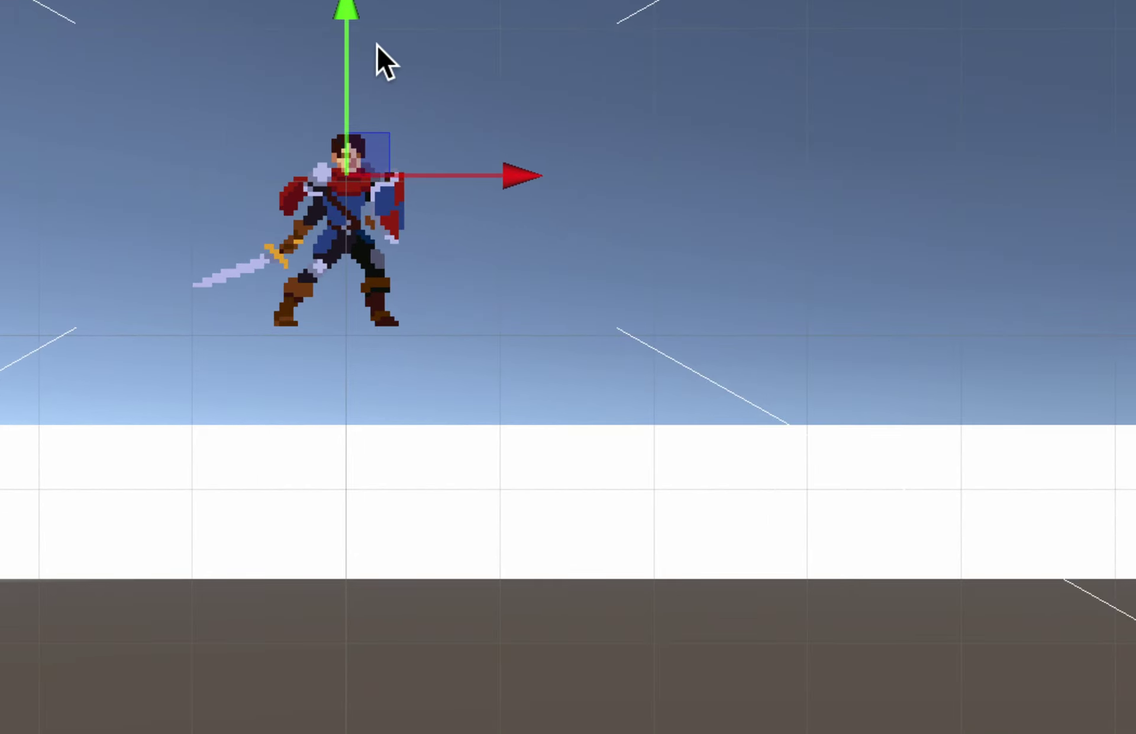
drag(352, 24, 347, 193)
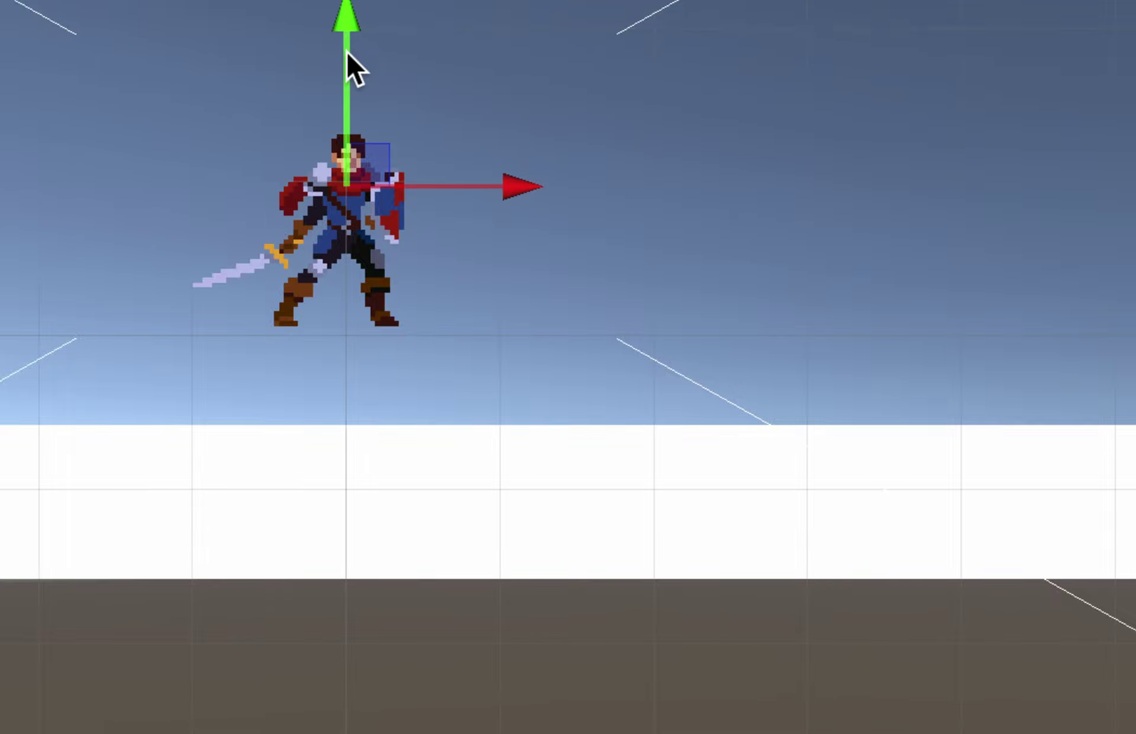
drag(347, 18, 350, 30)
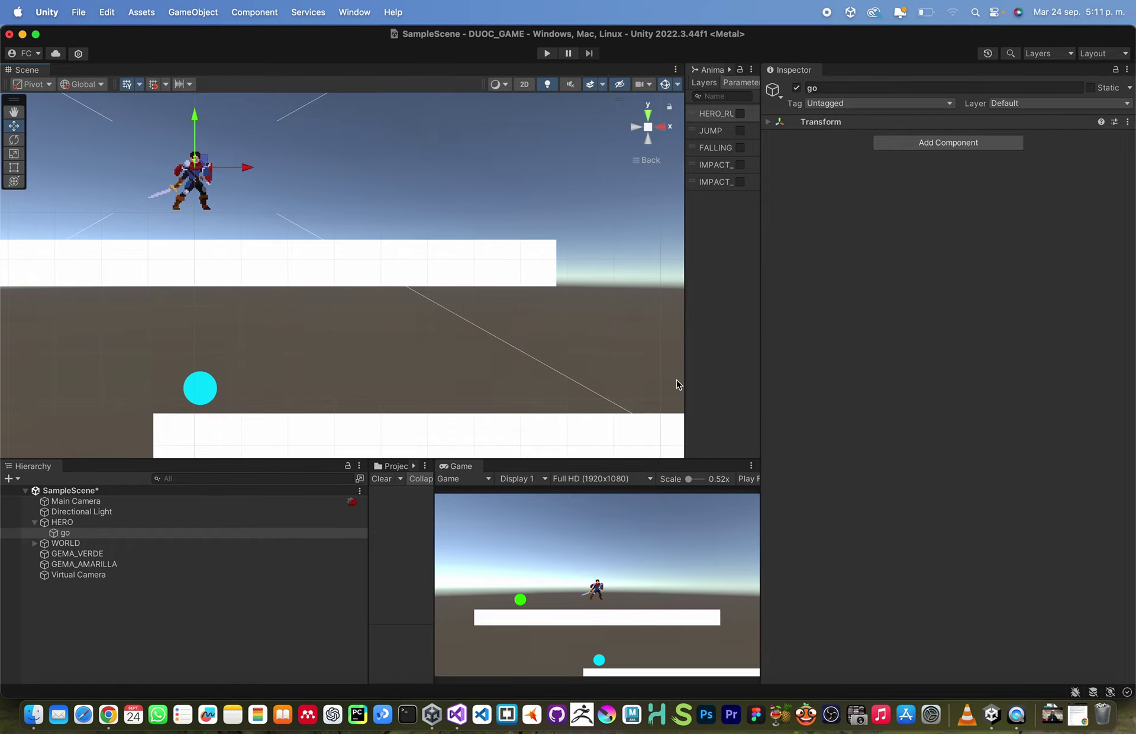
click(115, 594)
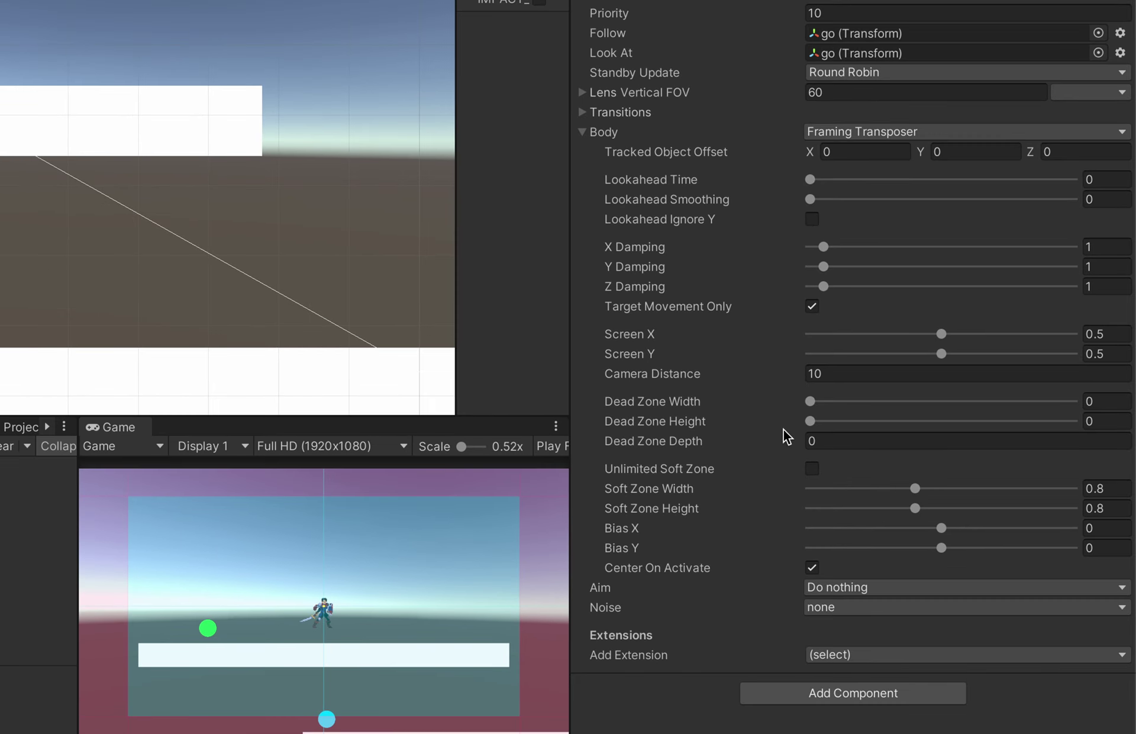
Change the Framing Transposer's Camera Distance from 10 to 4.85 and save SampleScene.
mouse_move(642, 382)
mouse_down()
mouse_move(518, 351)
mouse_move(506, 363)
mouse_move(535, 362)
mouse_move(500, 363)
mouse_move(540, 359)
mouse_move(519, 365)
mouse_up()
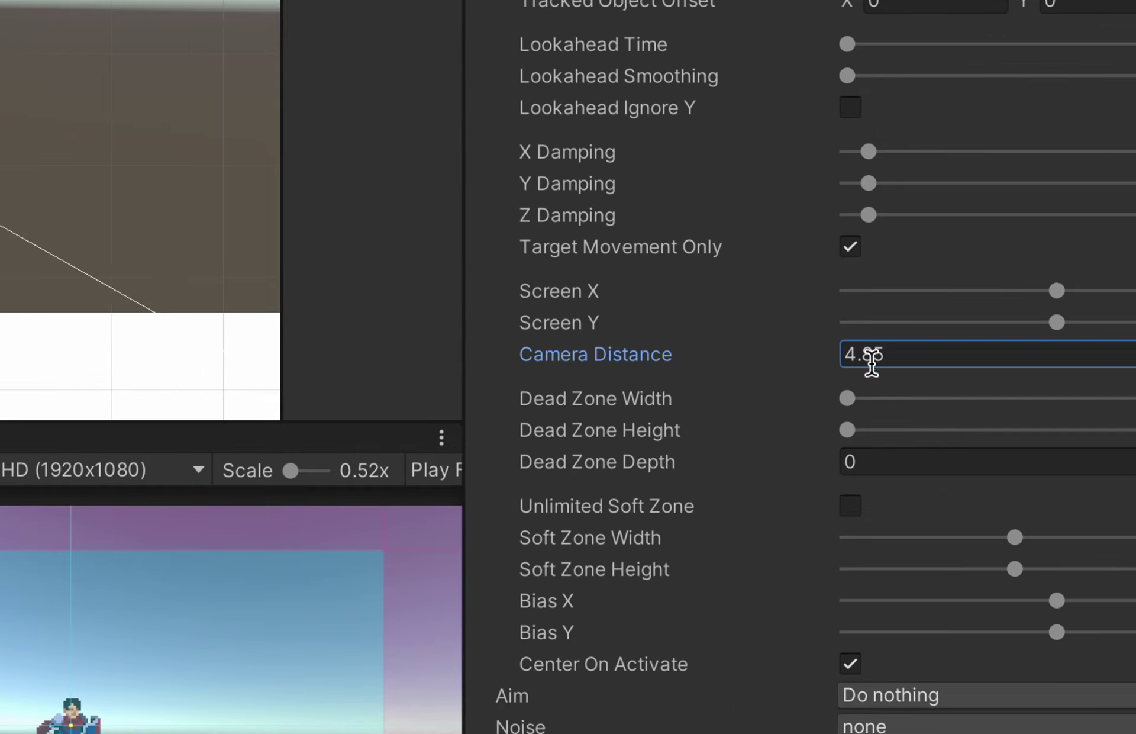
drag(838, 374, 774, 374)
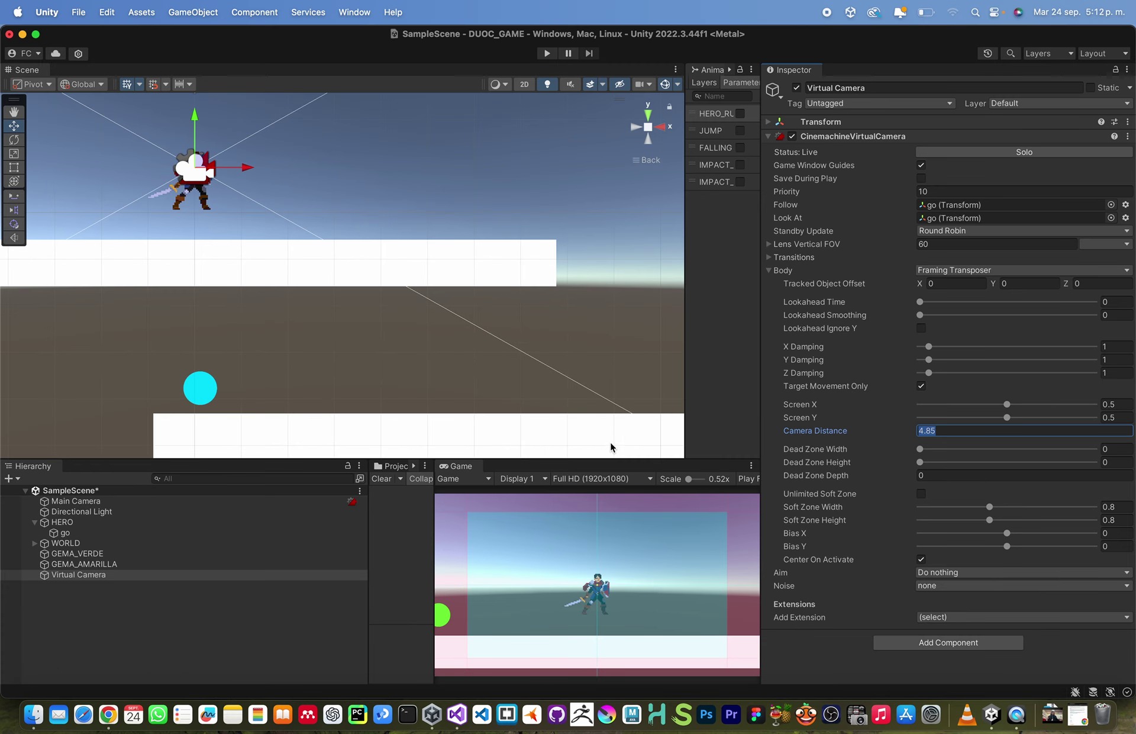
key(super+s)
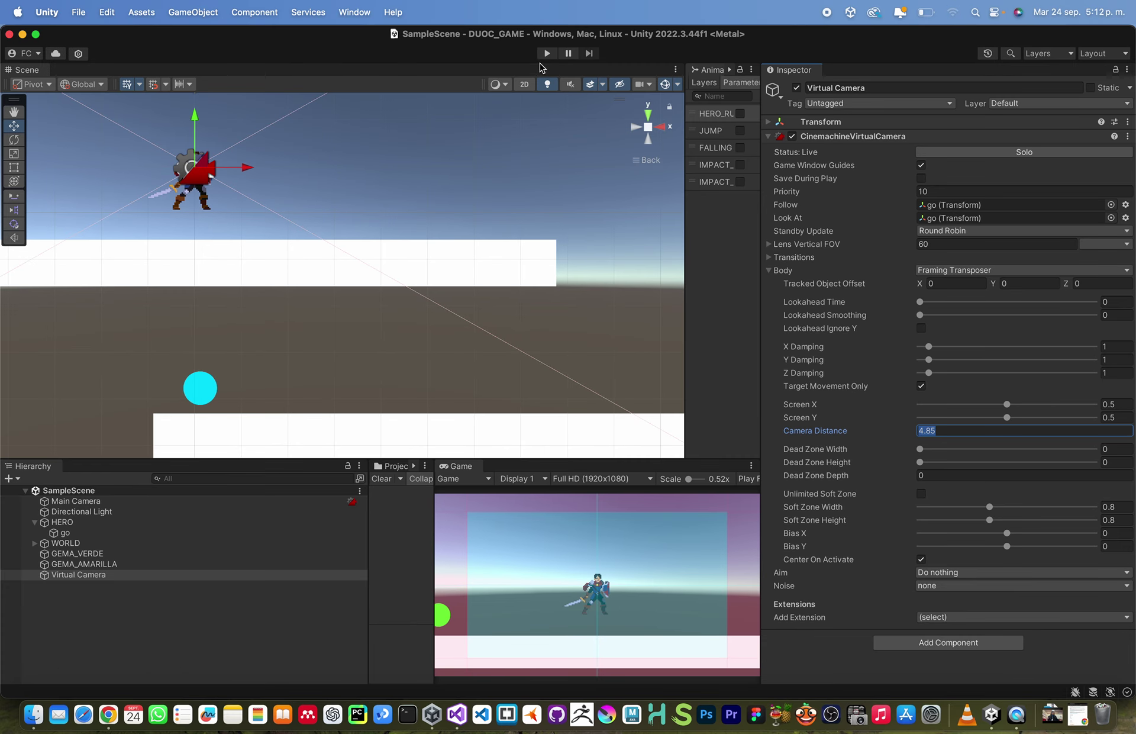
Enter Play mode and run the hero right and left with the D and A keys.
click(547, 53)
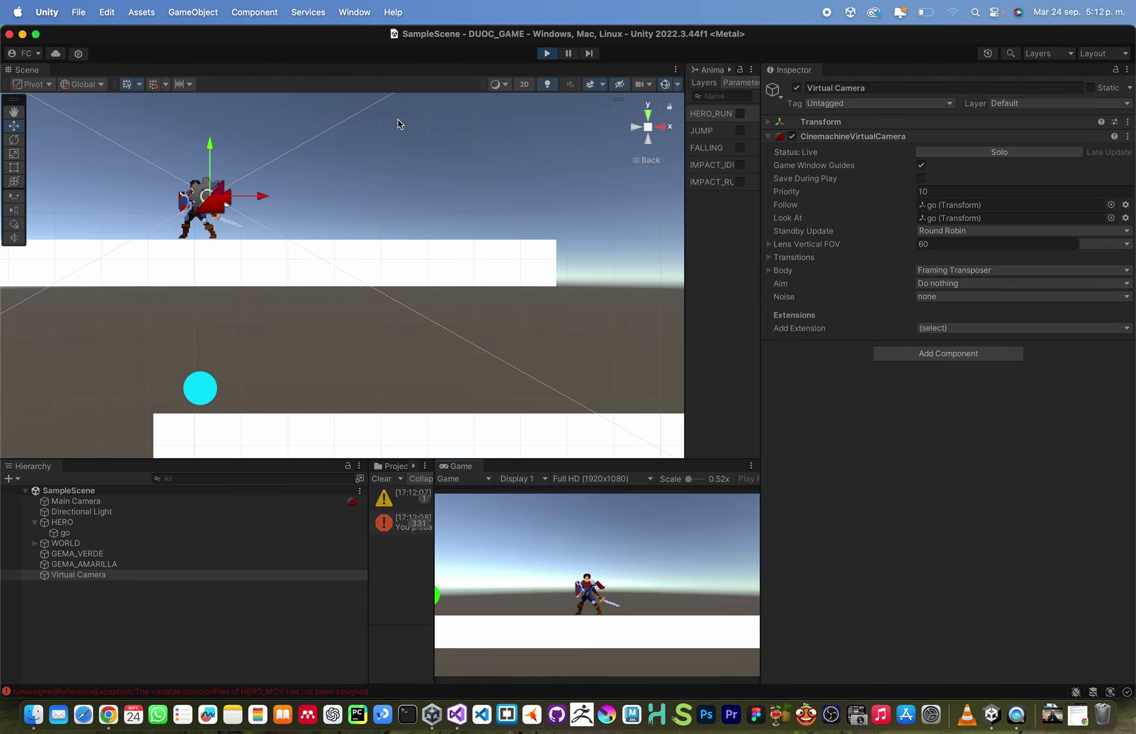
key(d)
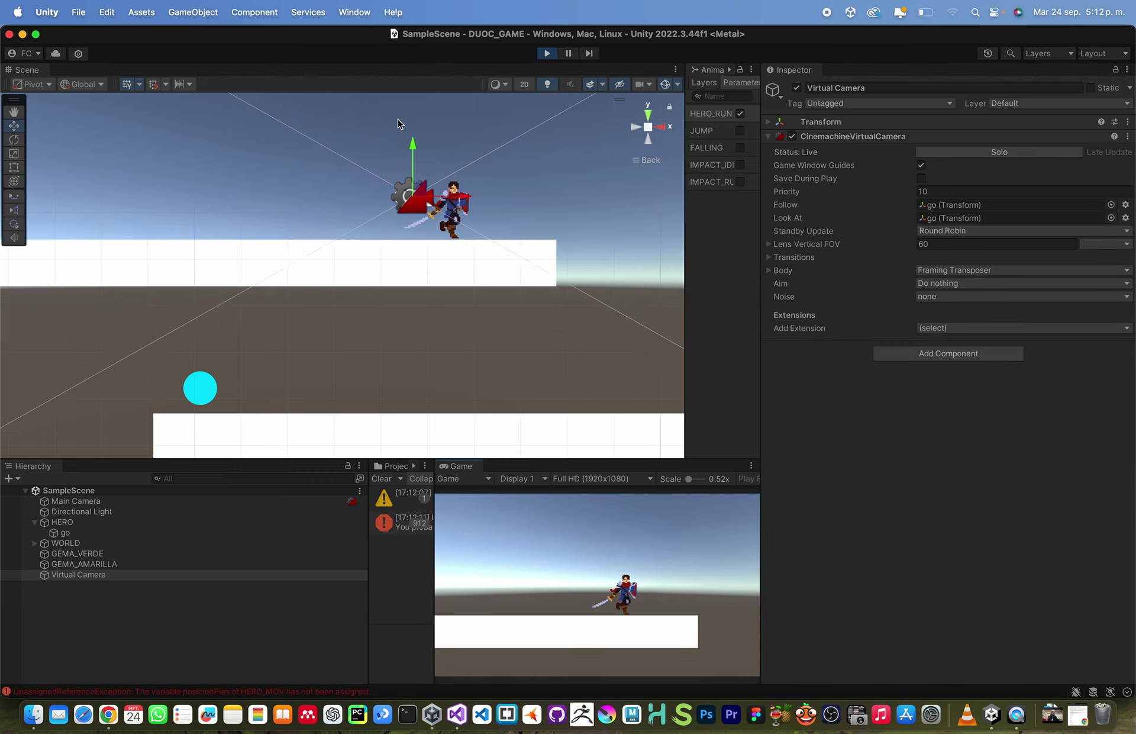
key(a)
key(d)
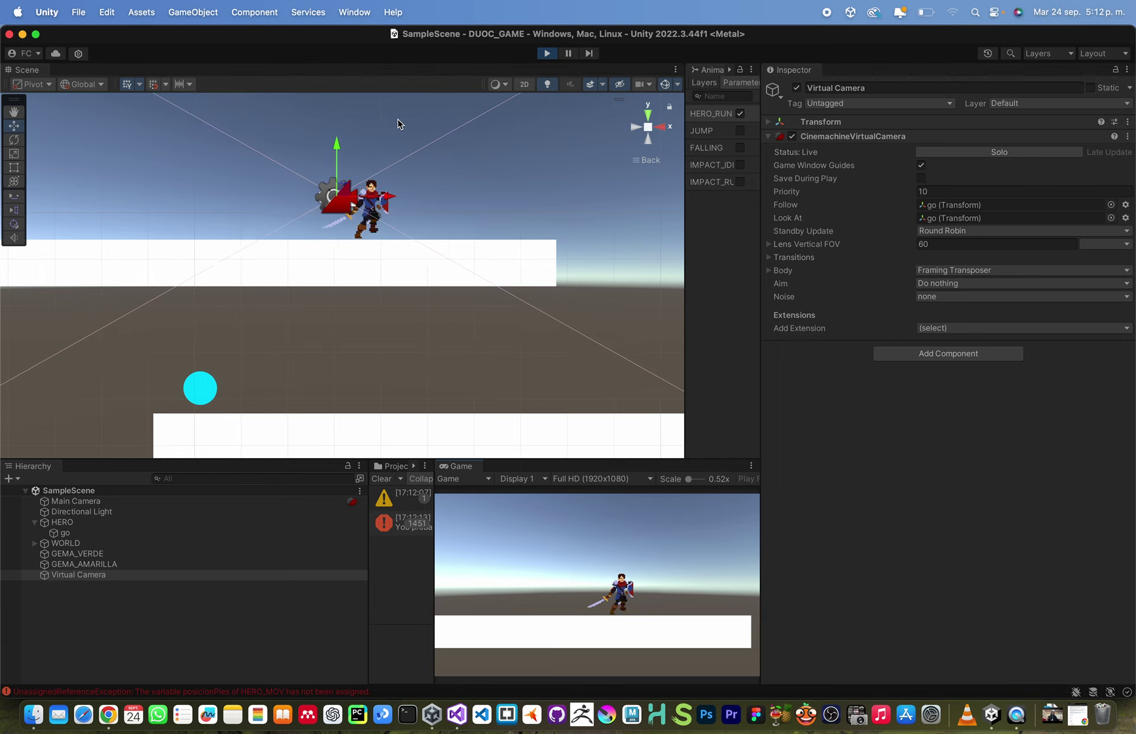
key(d)
key(a)
key(d)
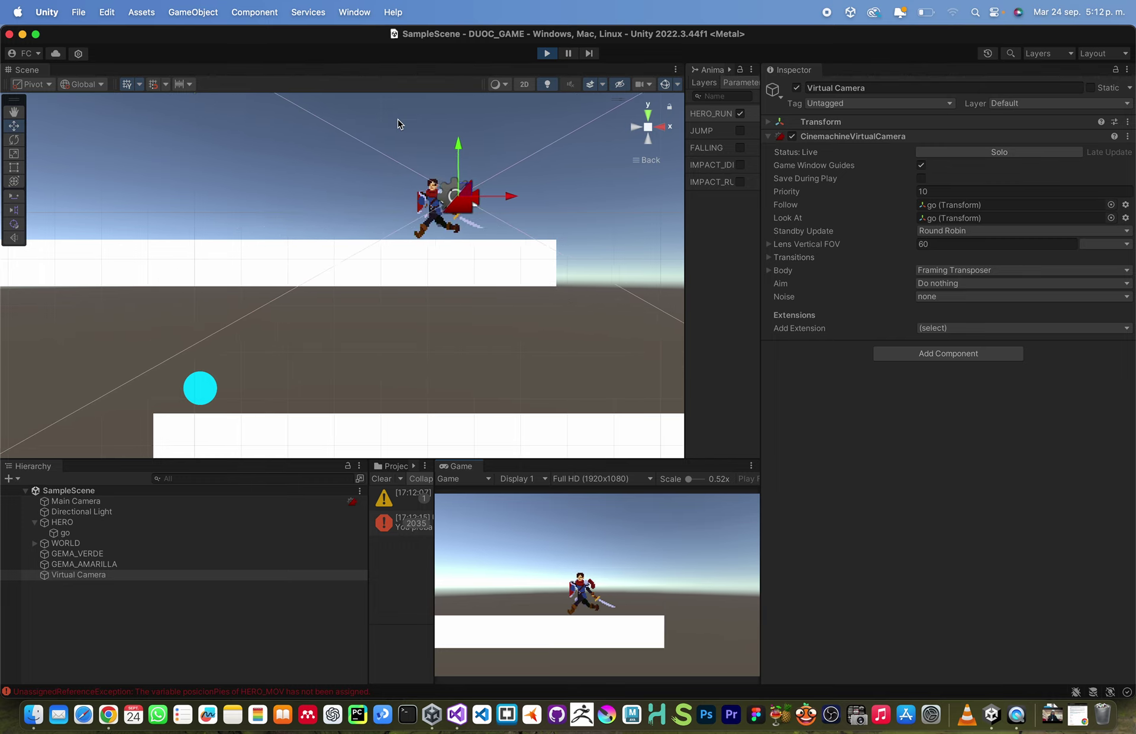
key(a)
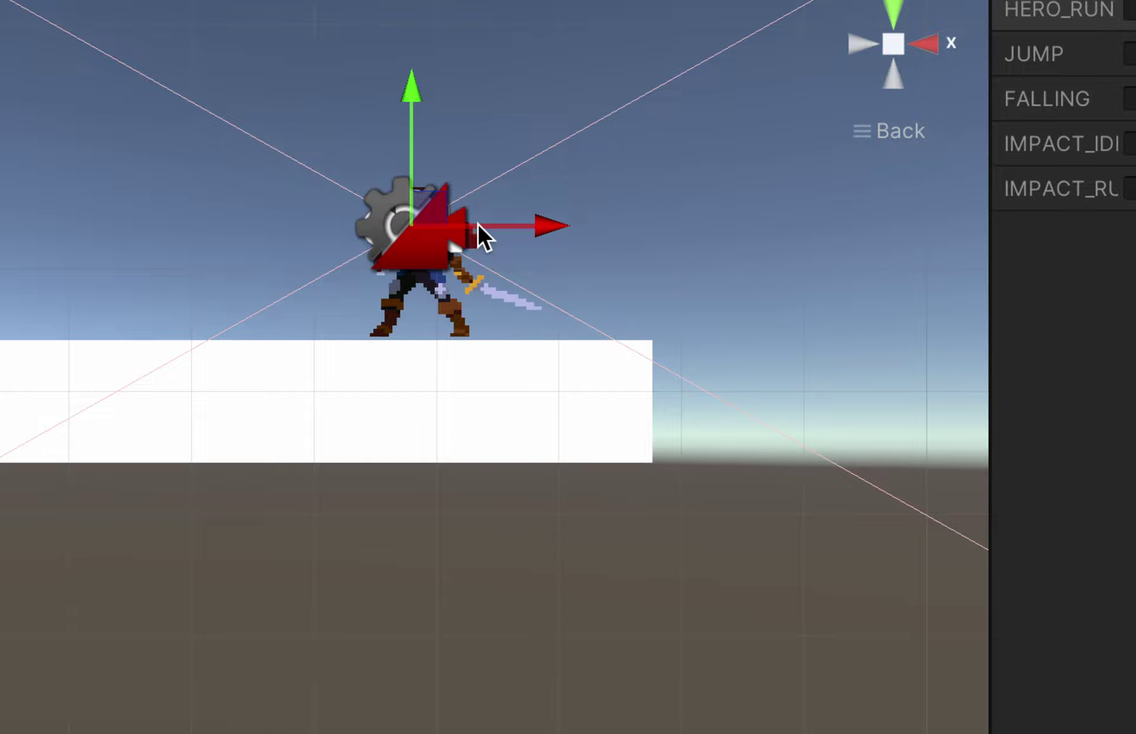
Run the hero back and forth with the arrow keys, flipping his facing while the camera follows.
key(Right)
key(Left)
key(Left)
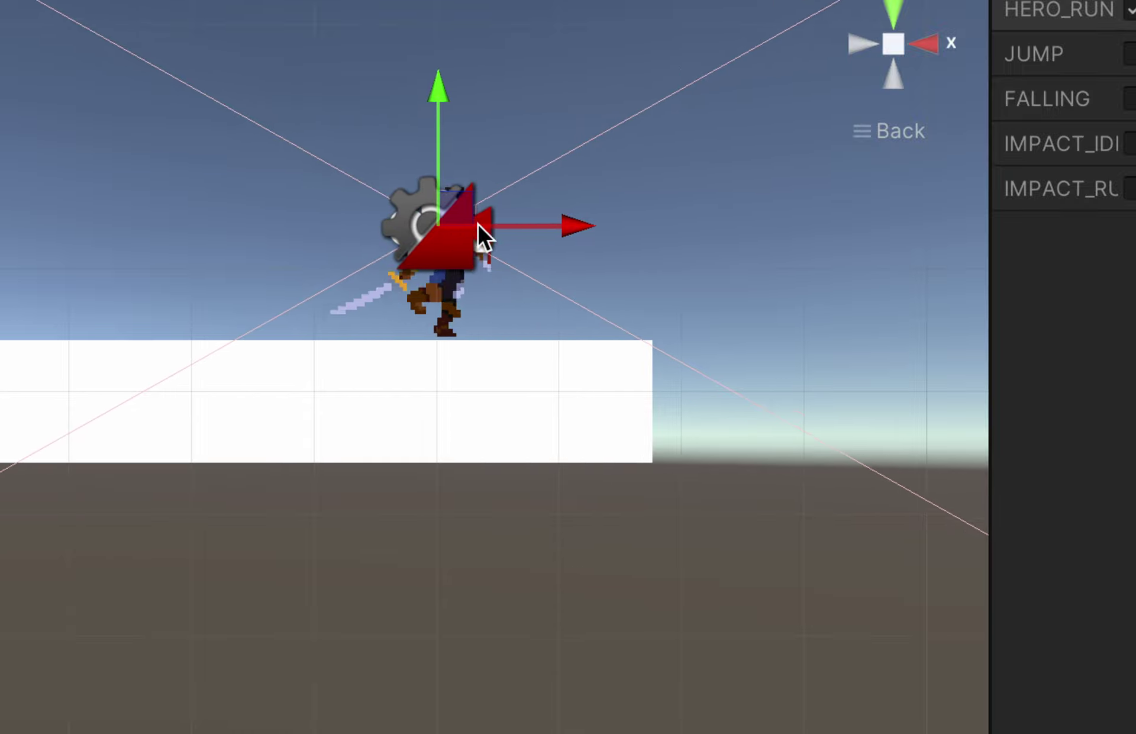
key(Right)
key(Left)
key(Right)
key(Left)
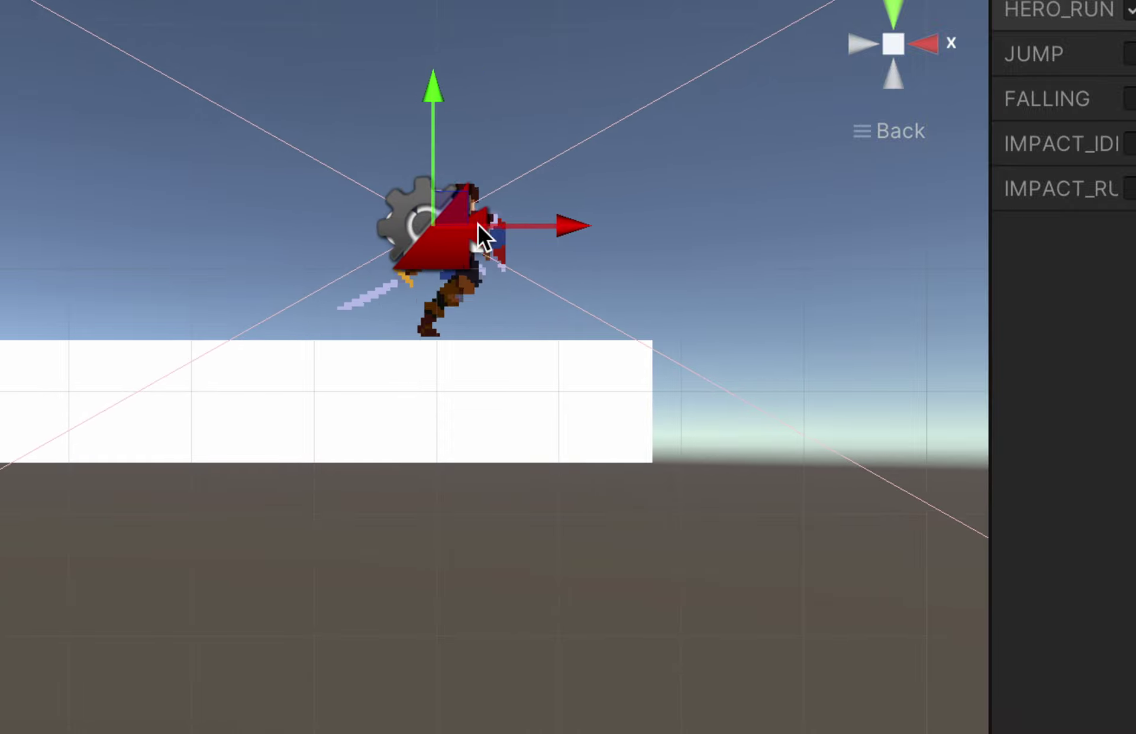
key(Right)
key(Left)
key(Right)
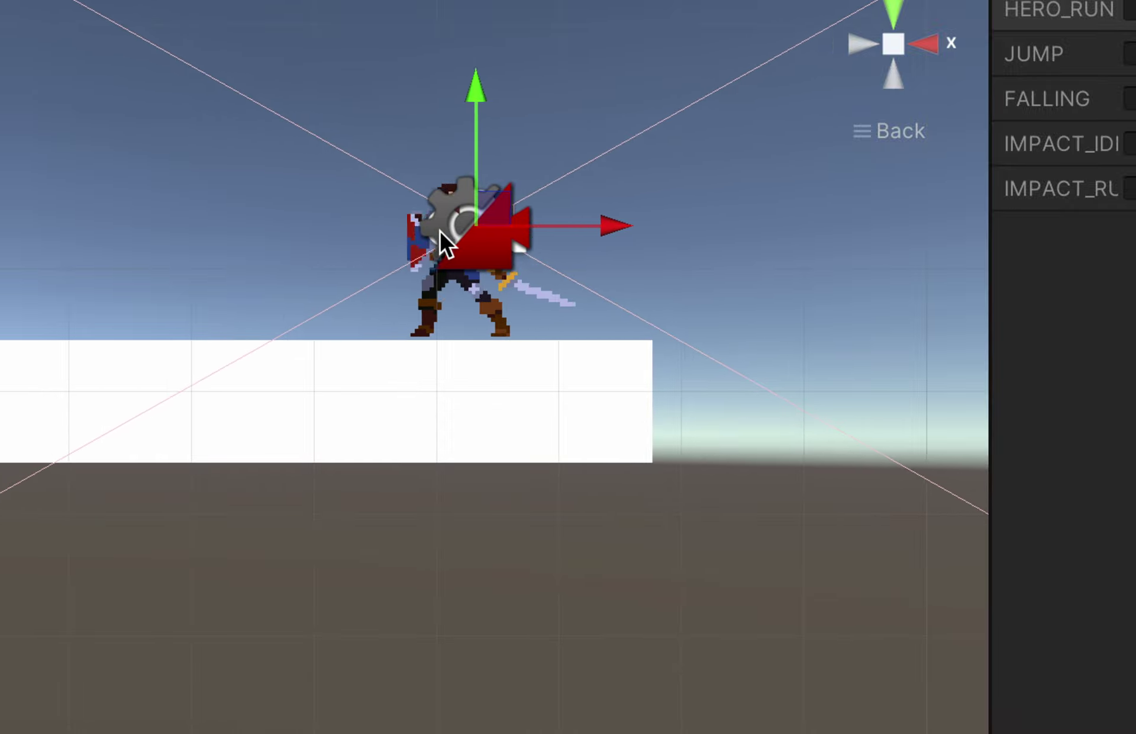
key(Left)
key(Right)
key(Left)
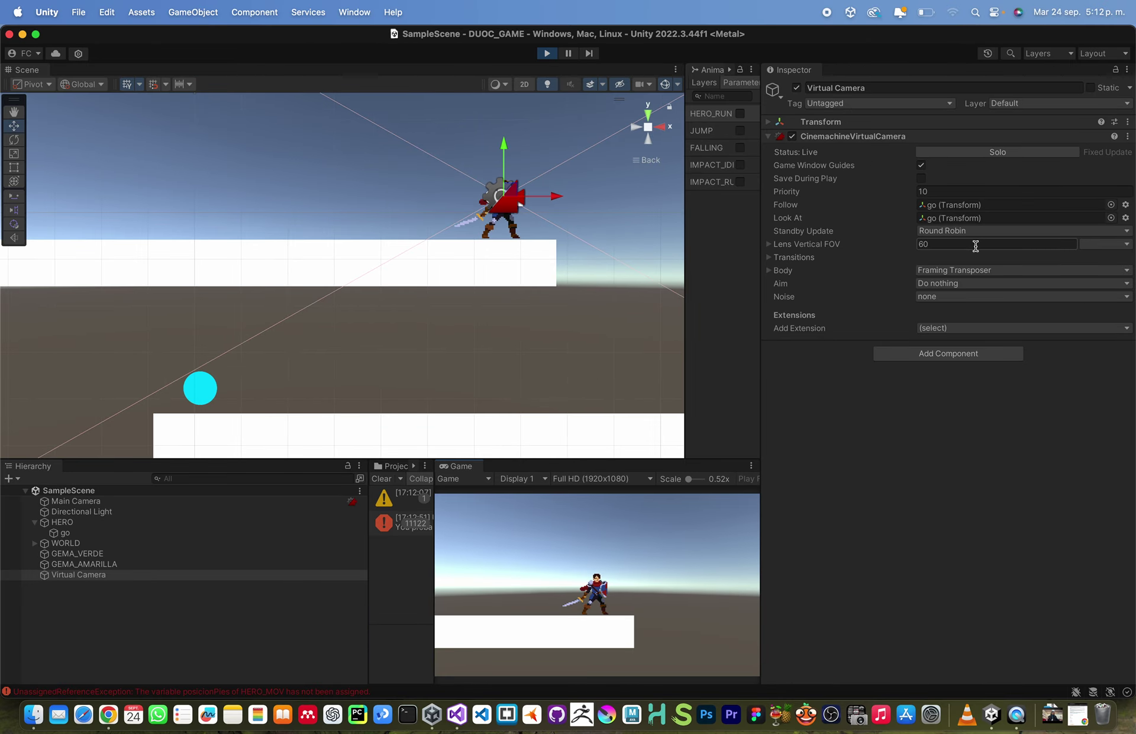
Expand the Body settings, stop Play mode with a 0.159 × 0.431 dead zone, and show the Project files.
click(769, 270)
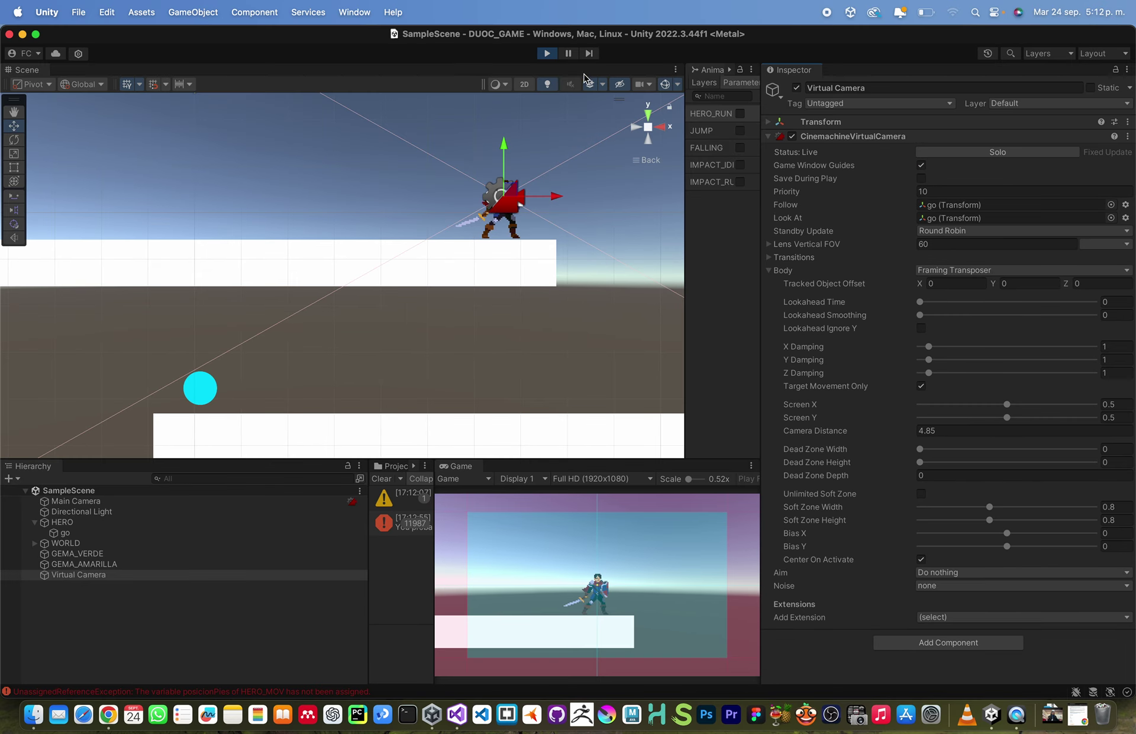
click(547, 54)
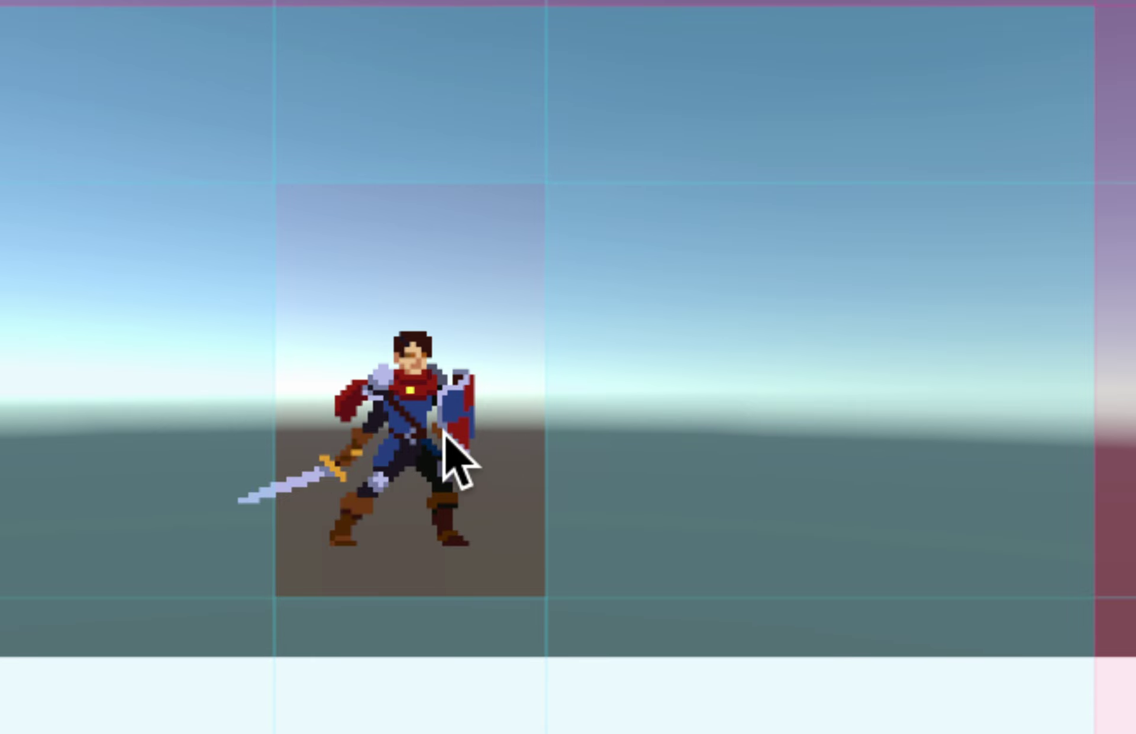
scroll(475, 438, down, 1)
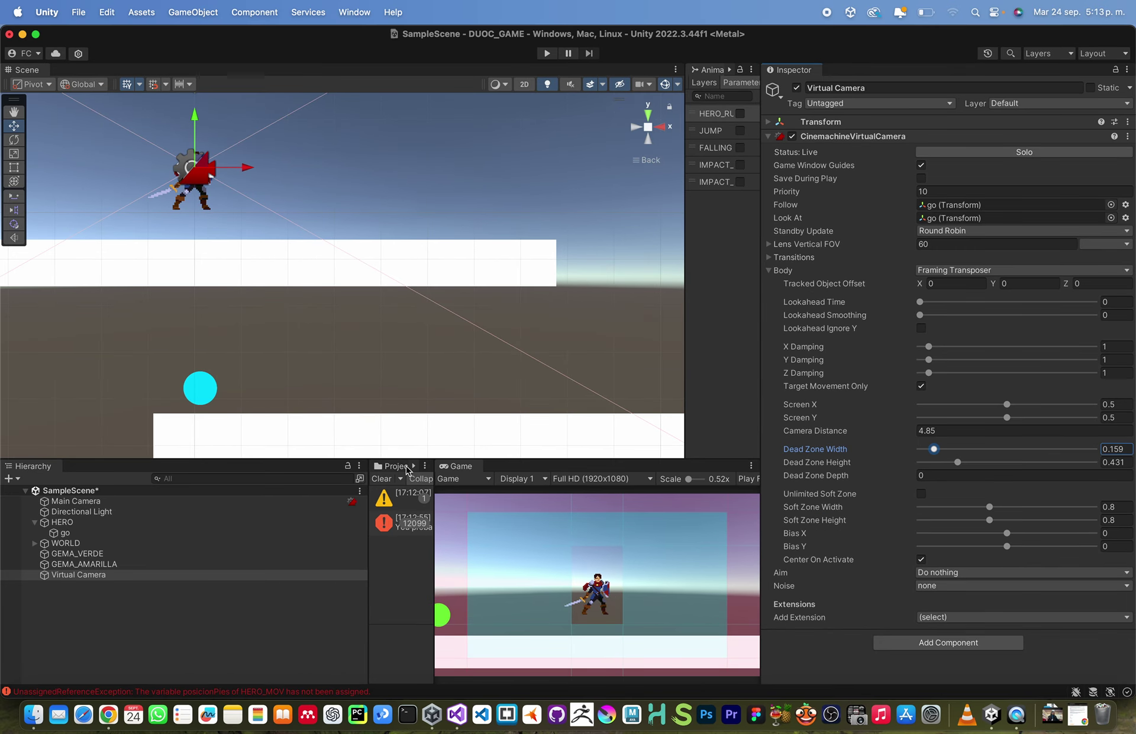
click(394, 469)
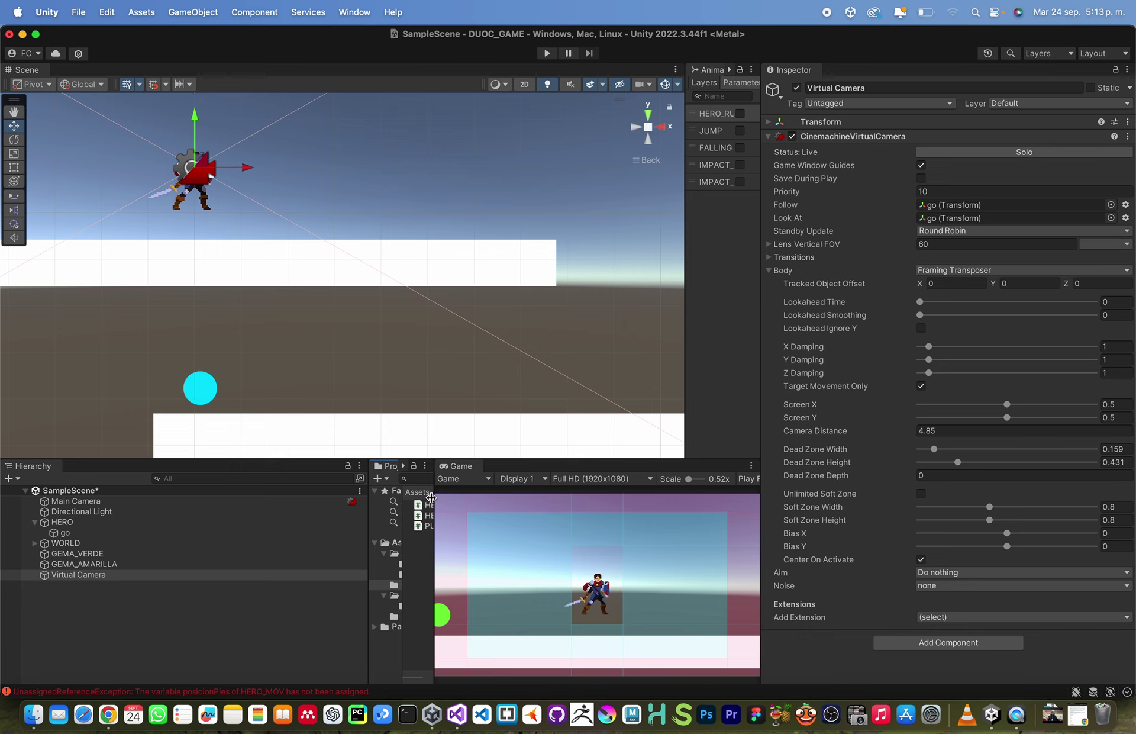
Widen the Project panel by narrowing the hierarchy, then clear the Console messages.
drag(432, 496, 536, 497)
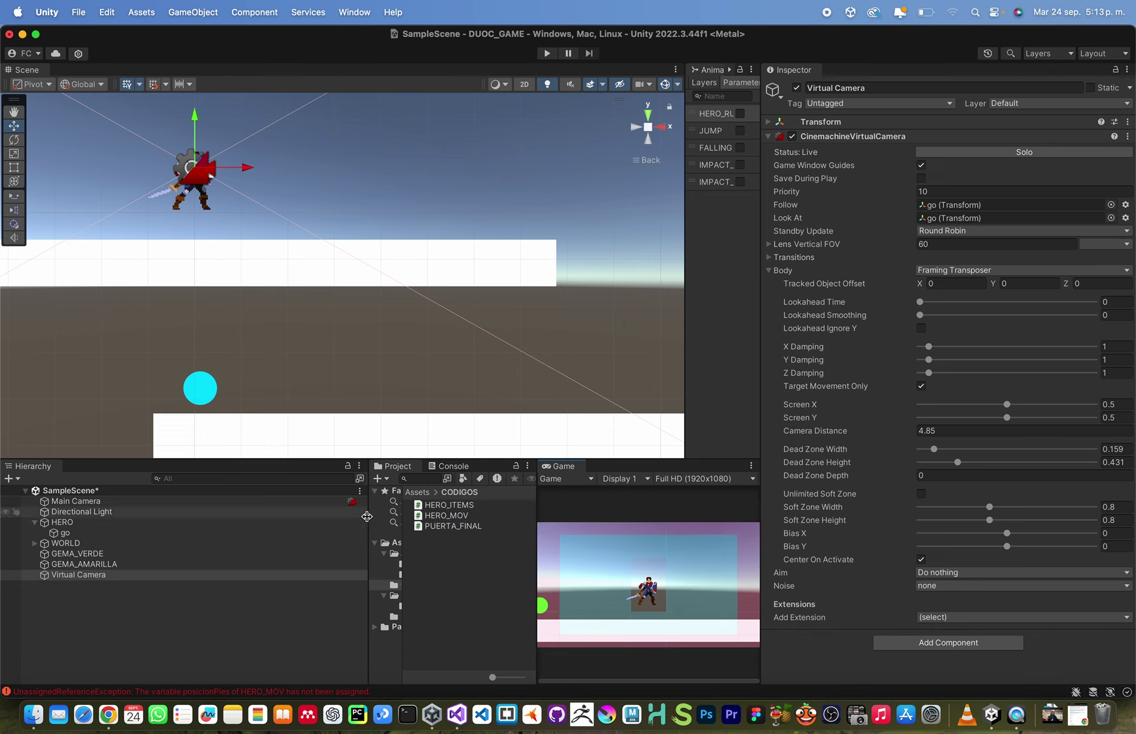
drag(366, 515, 265, 511)
click(355, 468)
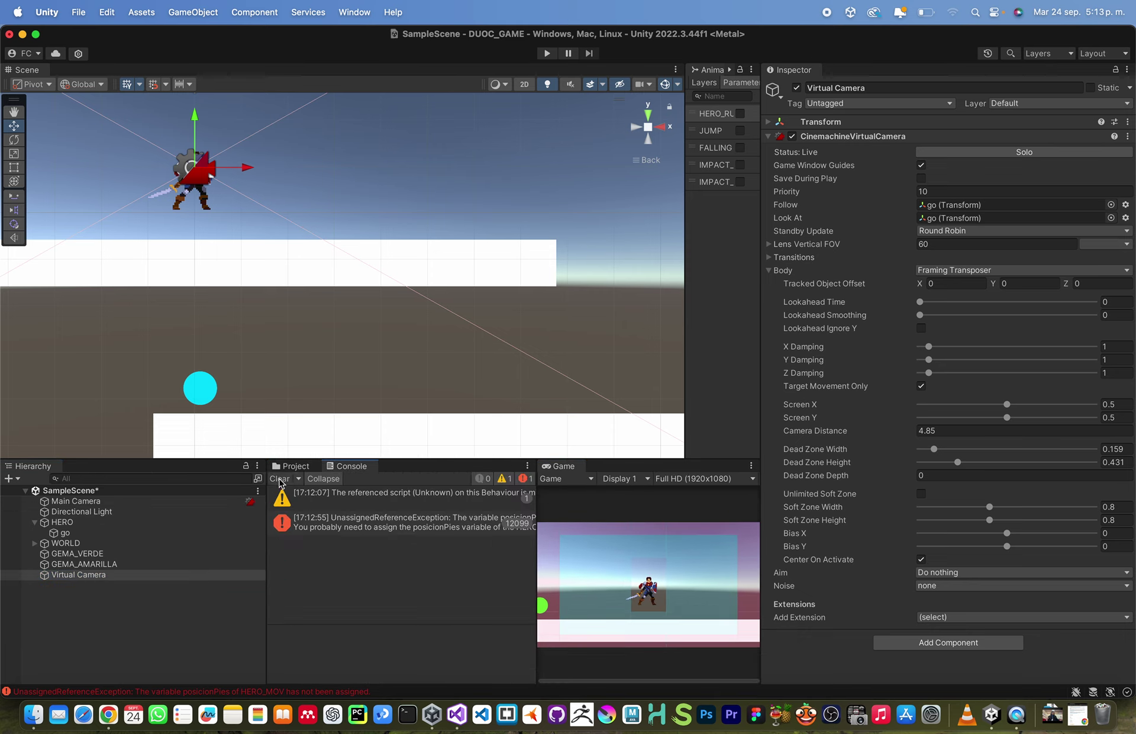
click(279, 480)
Play the game again and run the hero right and briefly back to test the dead zone.
click(545, 54)
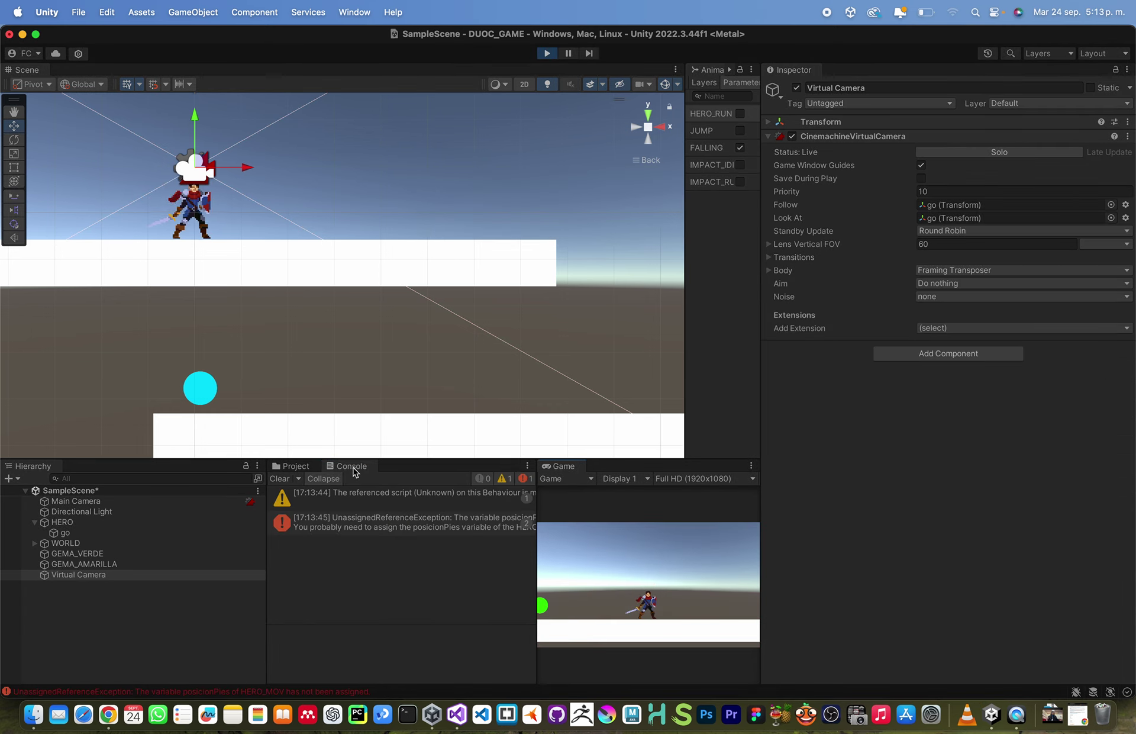
key(d)
key(a)
key(d)
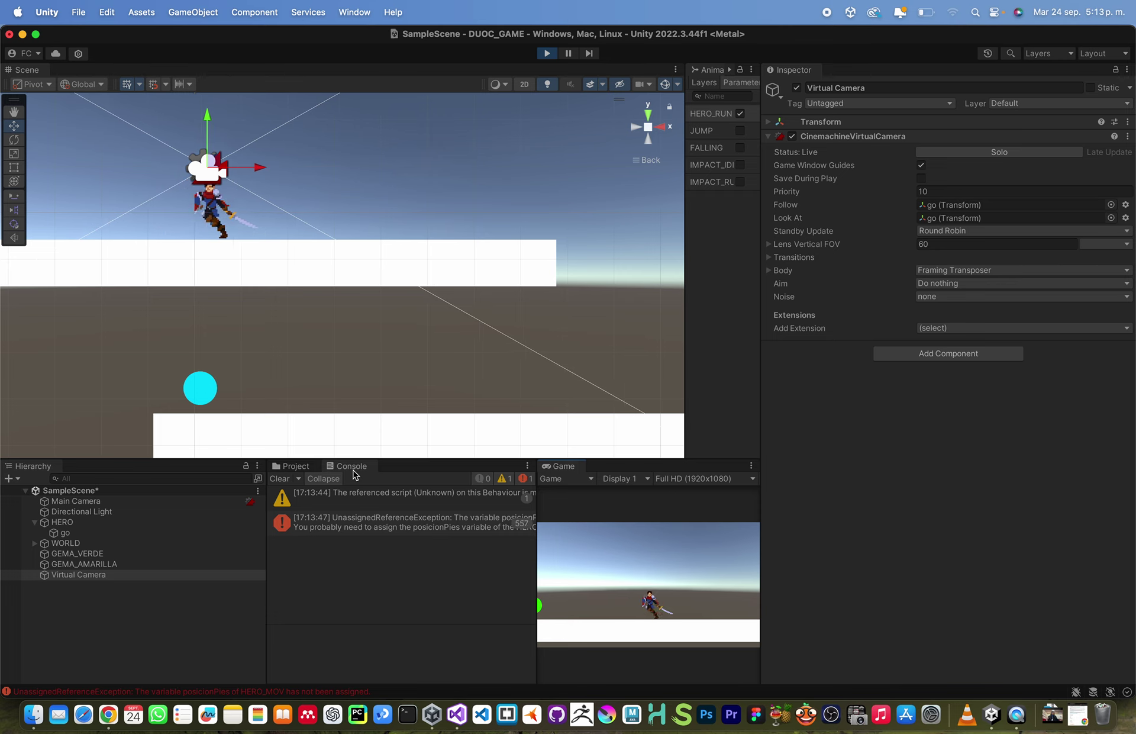
key(d)
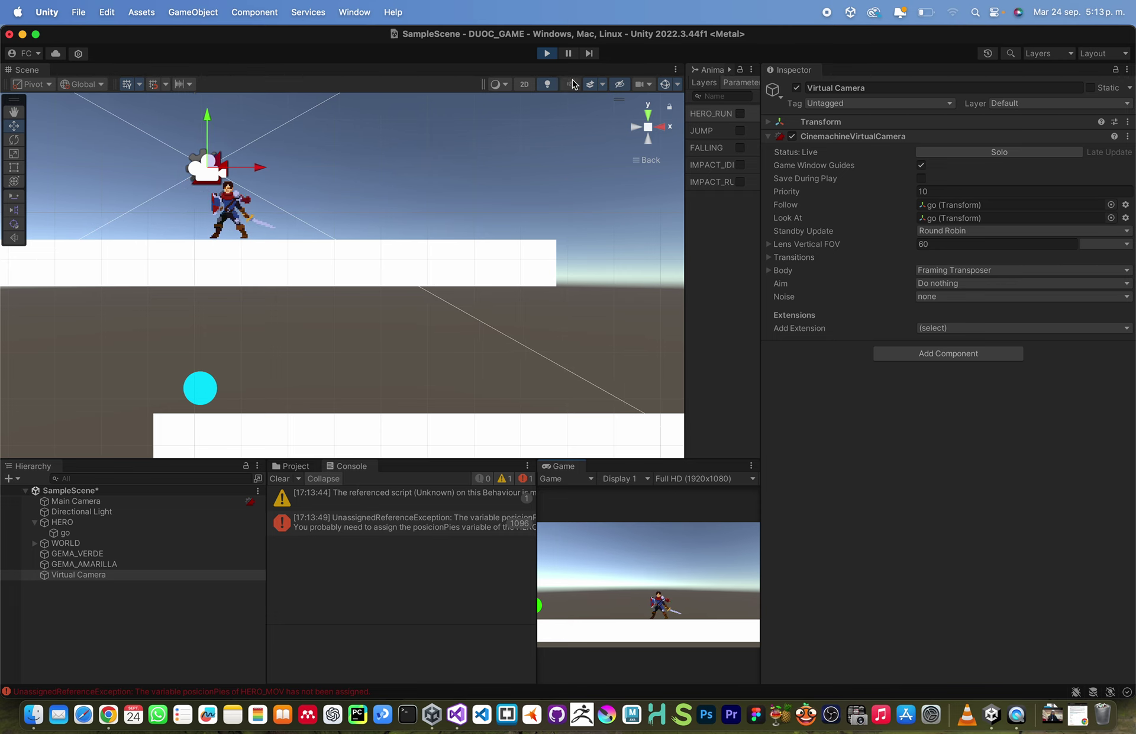